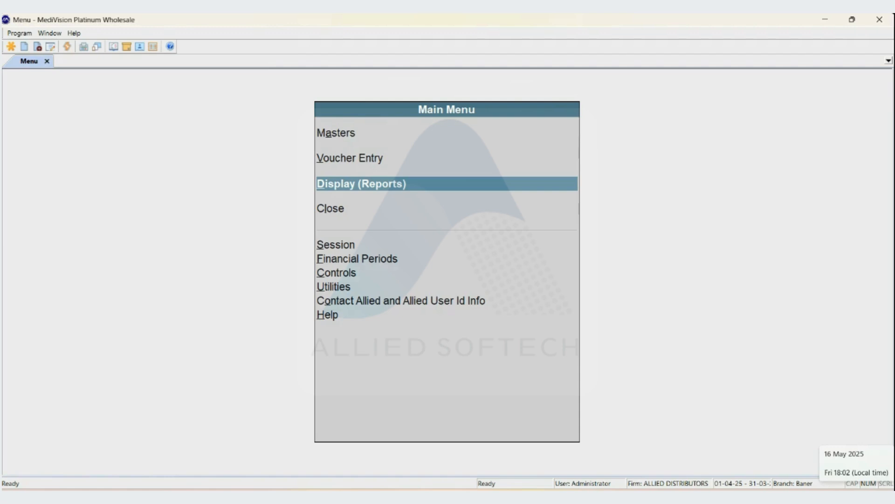
Open the Columnar Sale Report from the accounting voucher registers in the register reports.
key(Return)
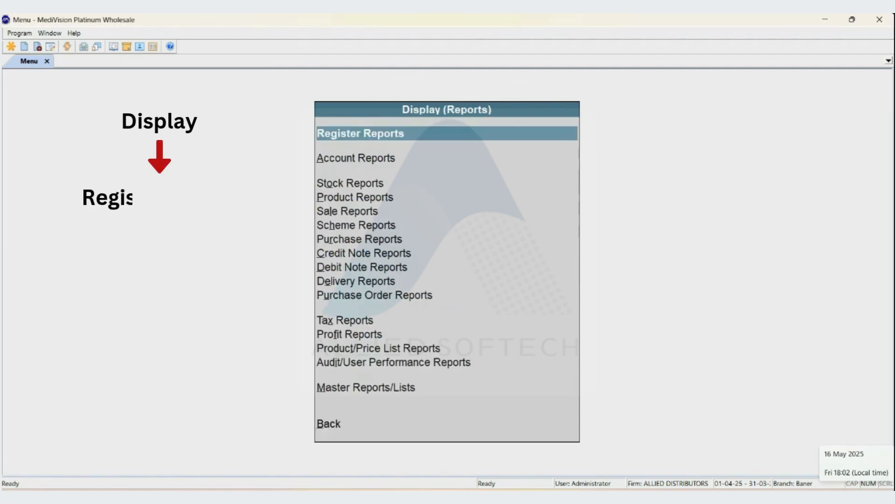
key(Return)
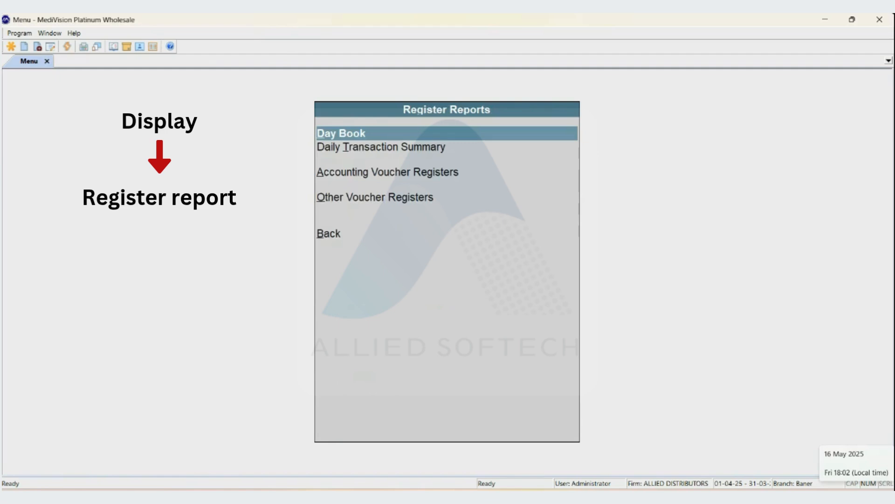
key(Down)
key(Down)
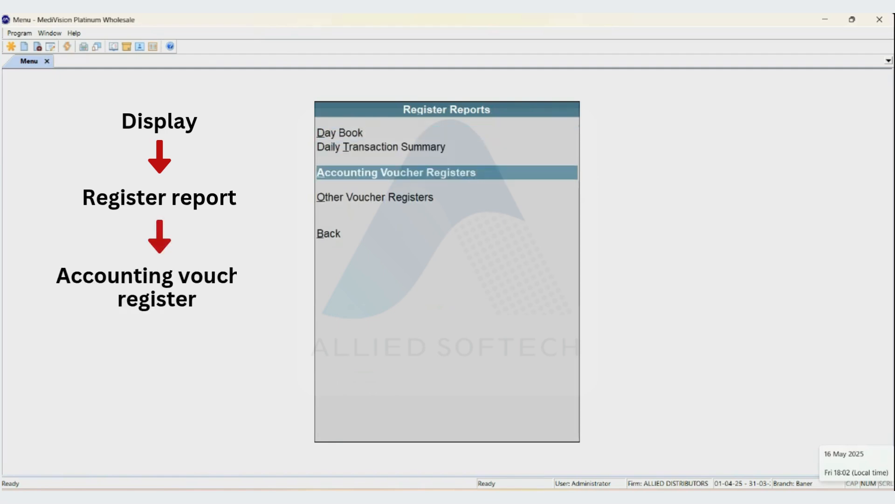
key(Return)
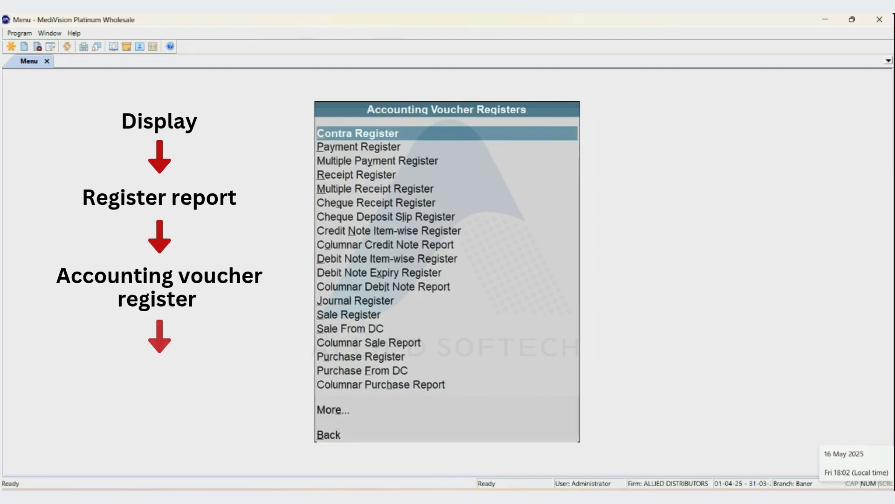
key(Up)
key(Up)
key(Up)
key(Up)
key(Up)
key(Up)
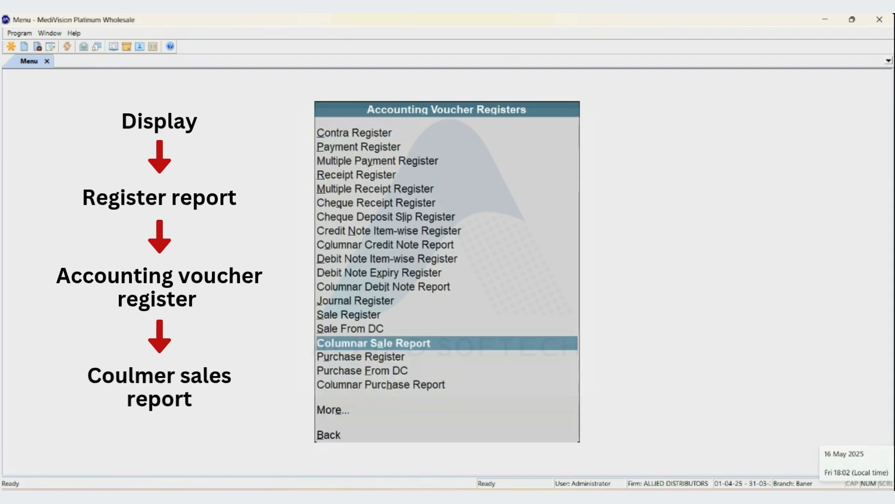
key(Return)
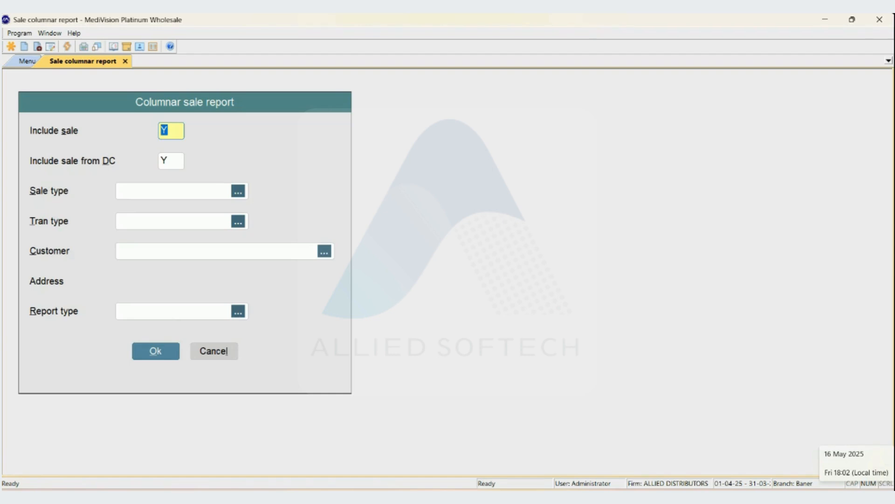
Keep sales and sales from DC included as Y, and leave the sale type blank.
key(Return)
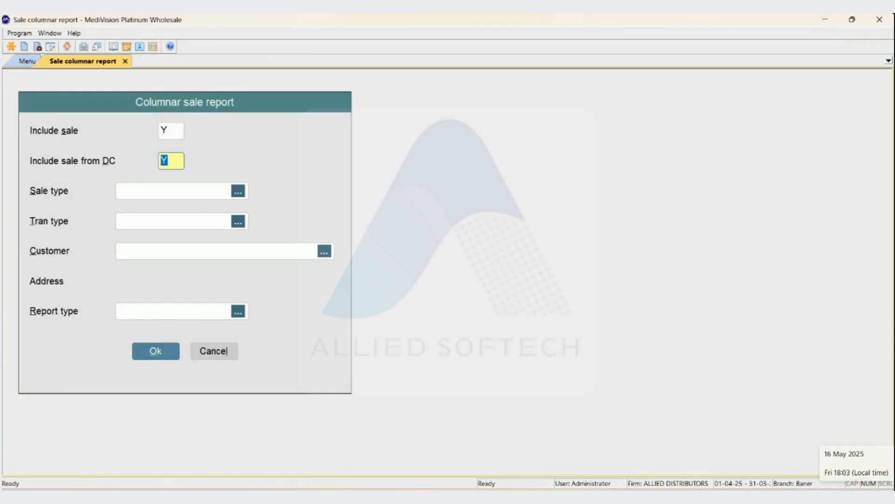
key(Return)
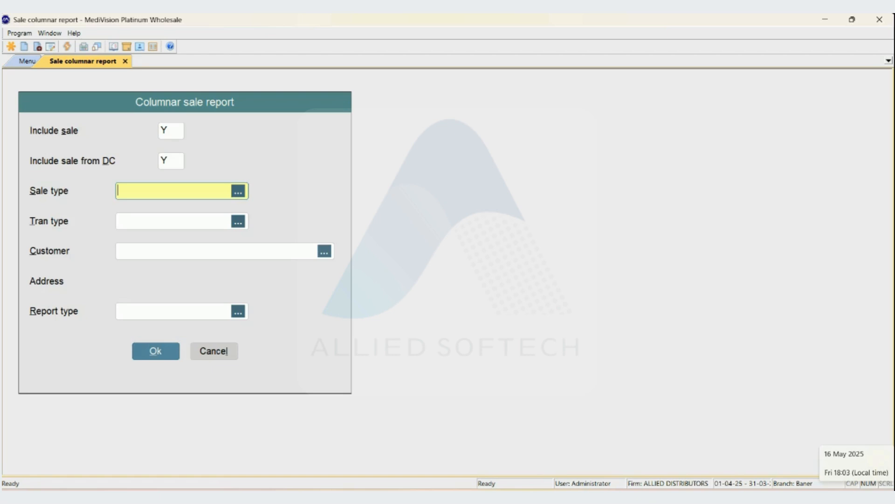
key(space)
key(Down)
key(Up)
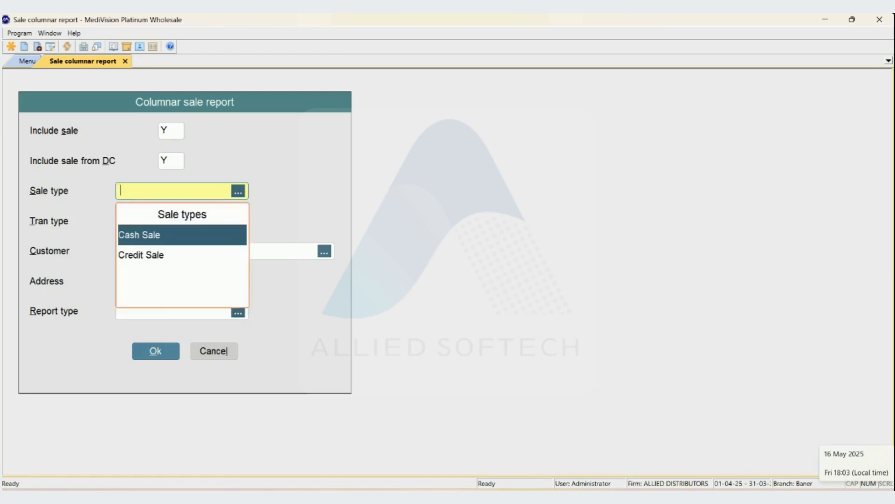
key(Escape)
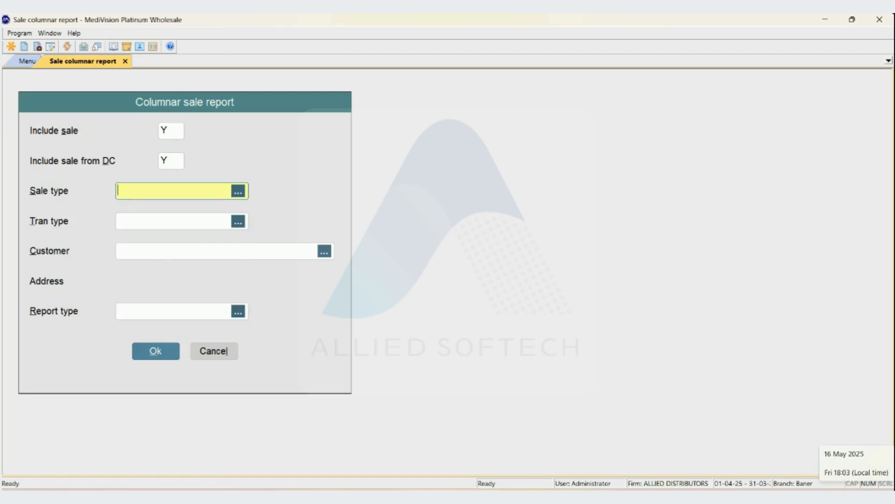
key(Return)
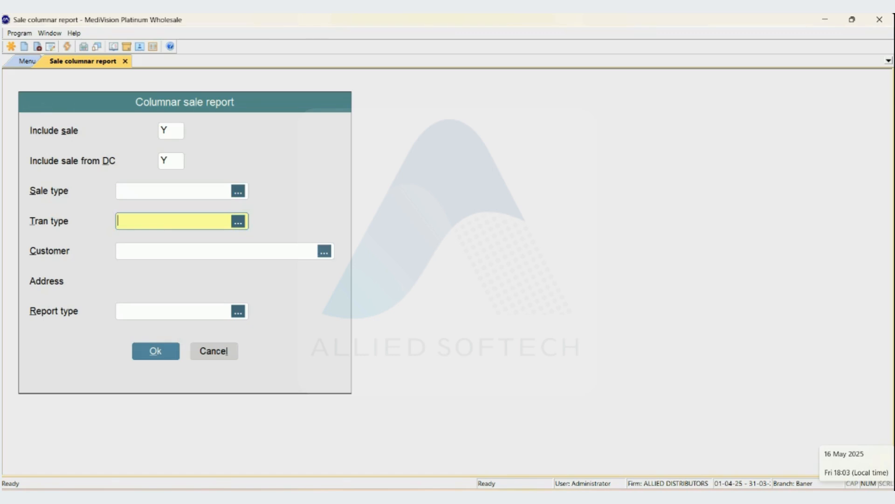
Review the available transaction types and leave the transaction type blank.
key(space)
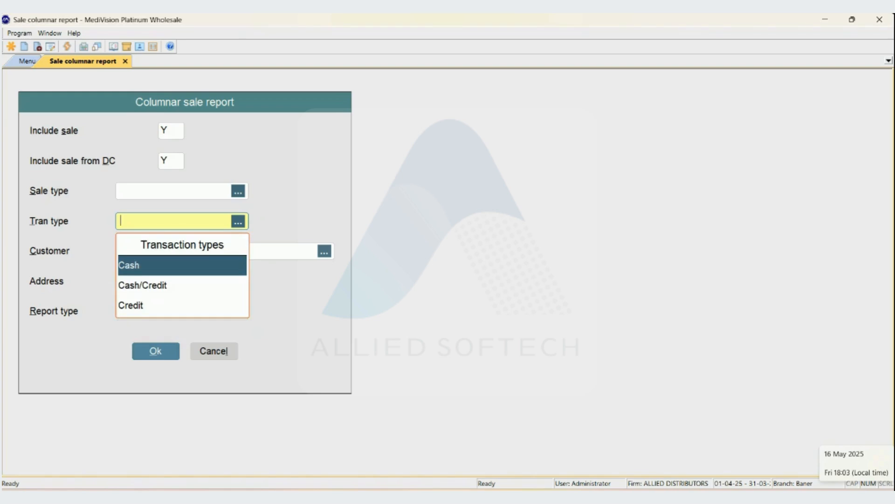
key(Down)
key(Down)
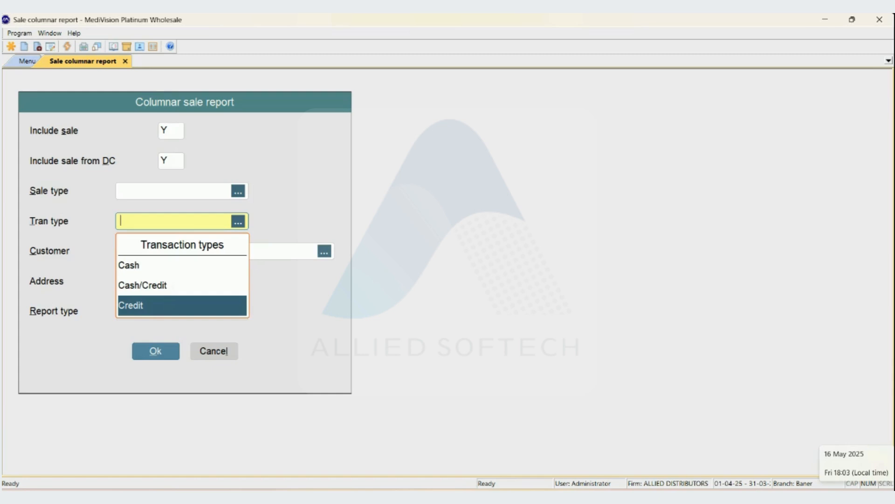
key(Escape)
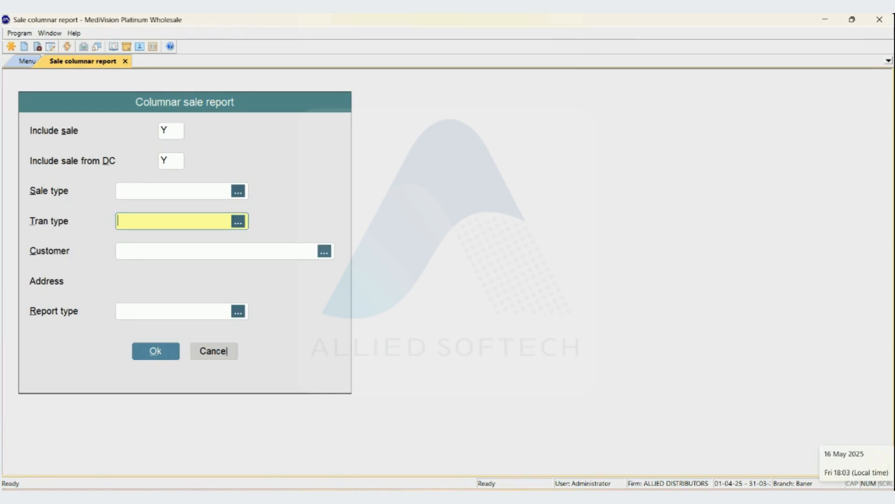
key(Return)
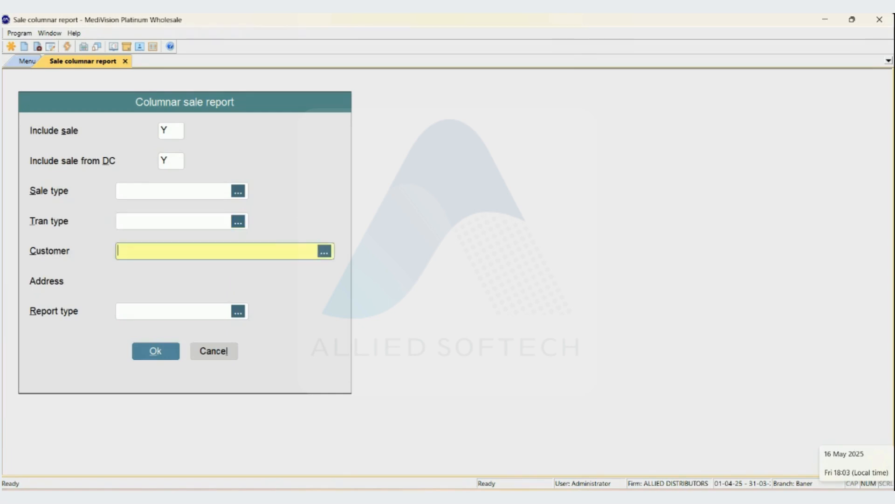
Look through the list of customers and leave the customer filter blank.
key(F1)
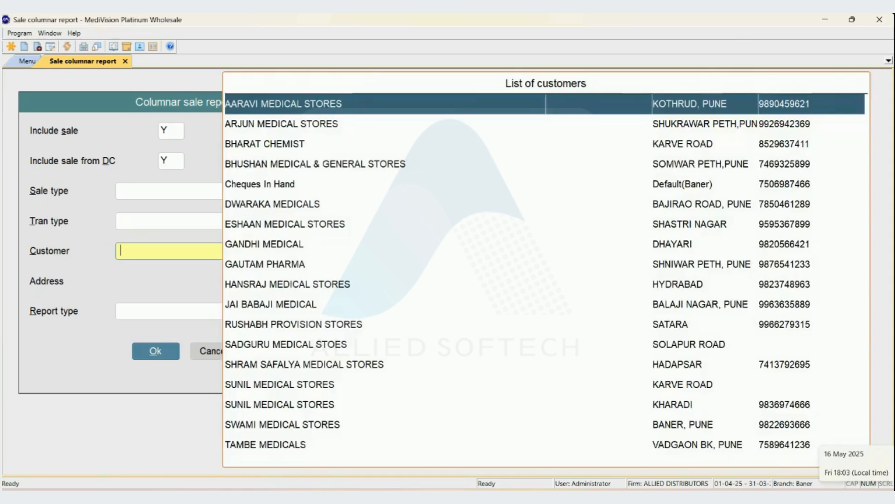
key(Down)
key(Down)
key(Down)
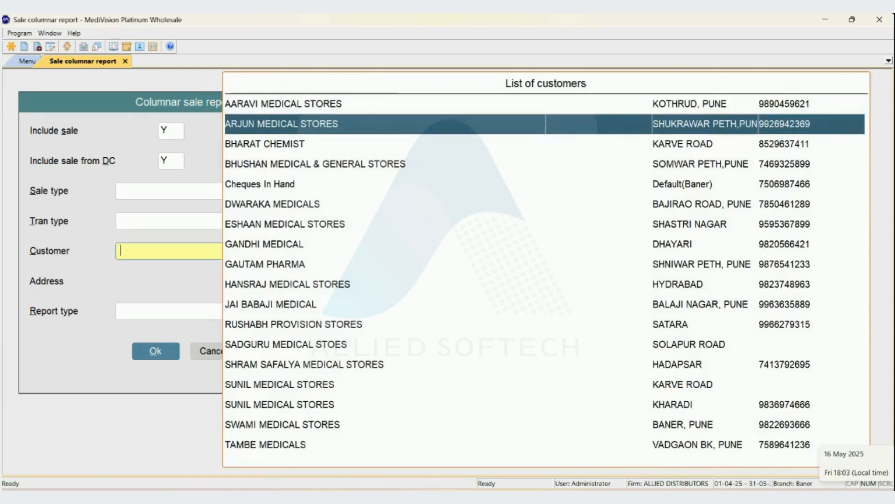
key(Up)
key(Up)
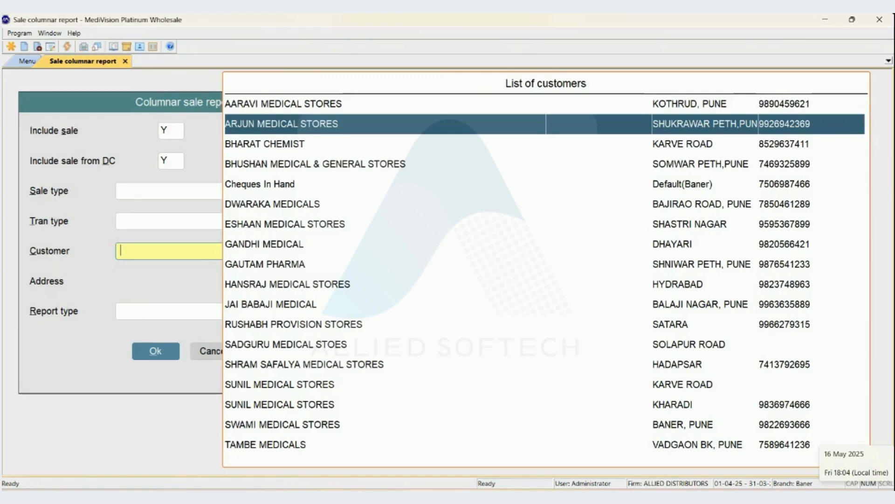
key(Escape)
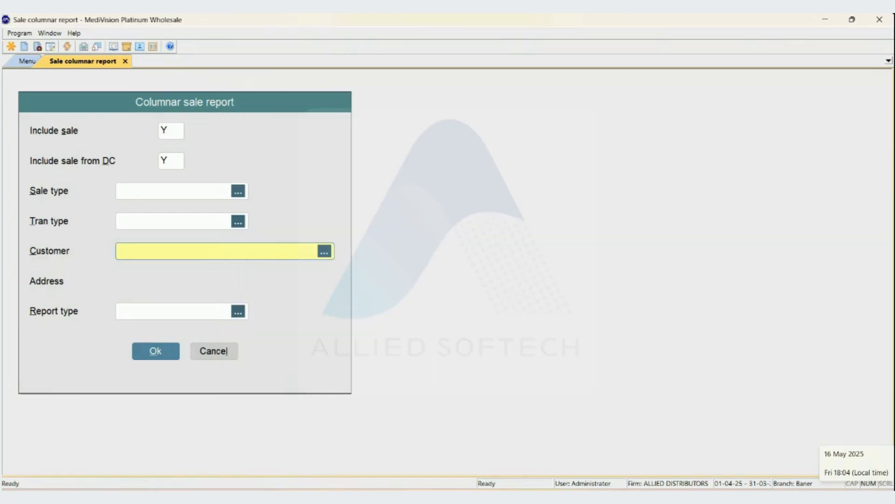
key(Return)
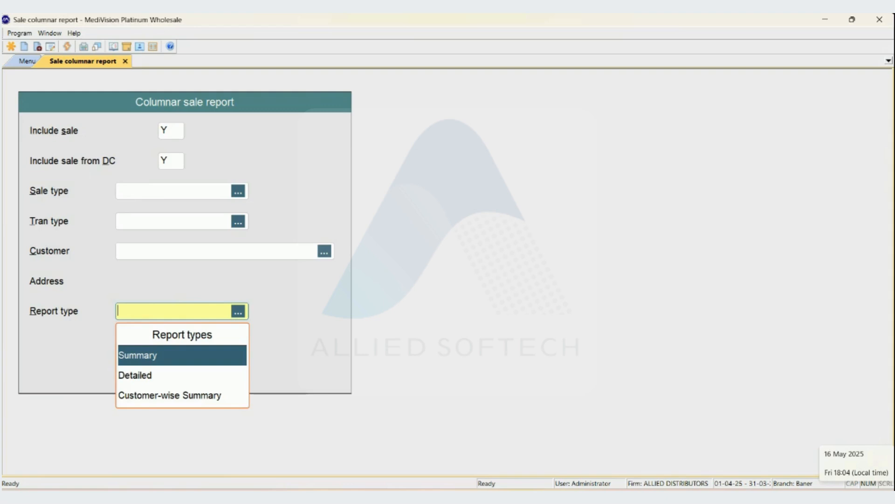
Choose Summary as the report type and accept the report criteria.
key(Down)
key(Down)
key(Down)
key(Return)
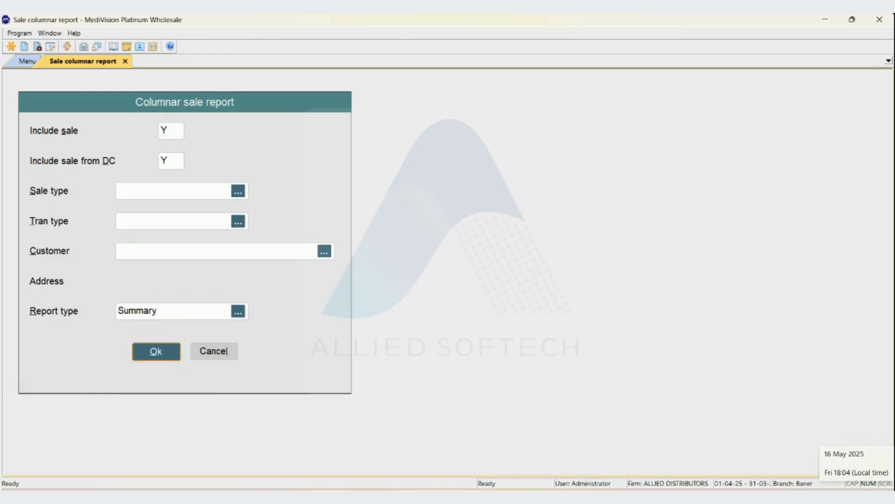
key(Return)
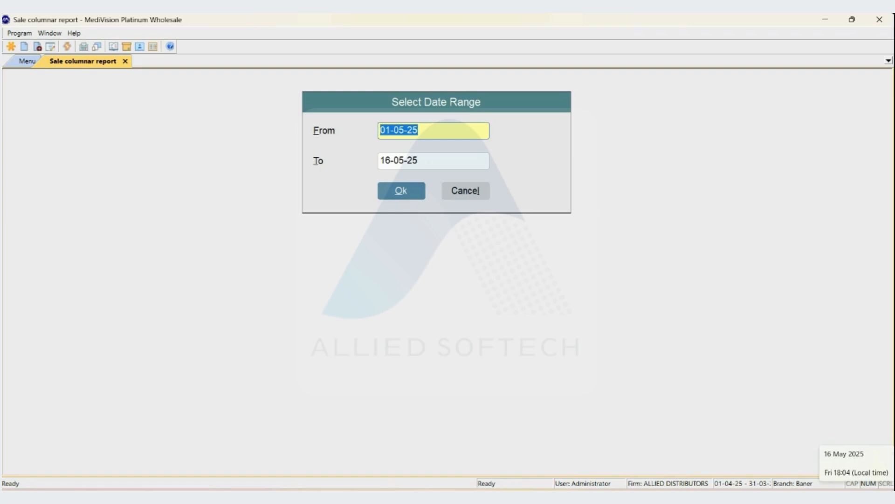
Set the report's date range from 01-04-25 to 30-04-25 and accept it.
text(010425)
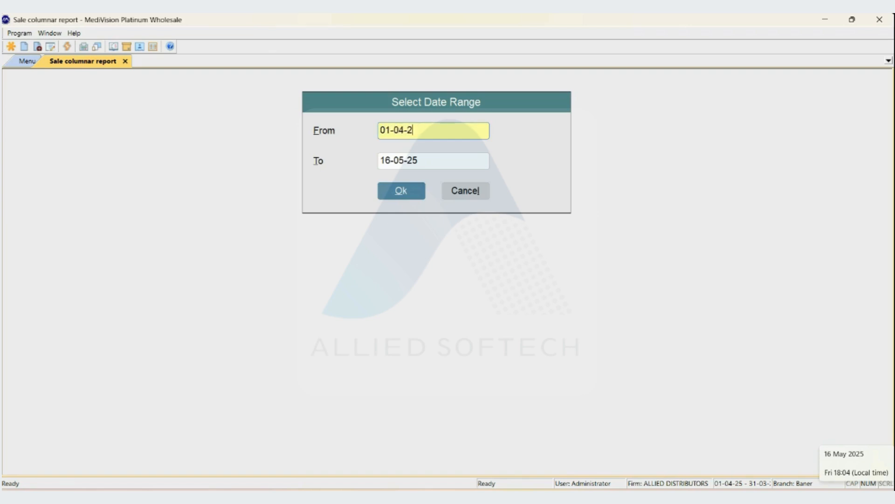
key(Return)
text(300425)
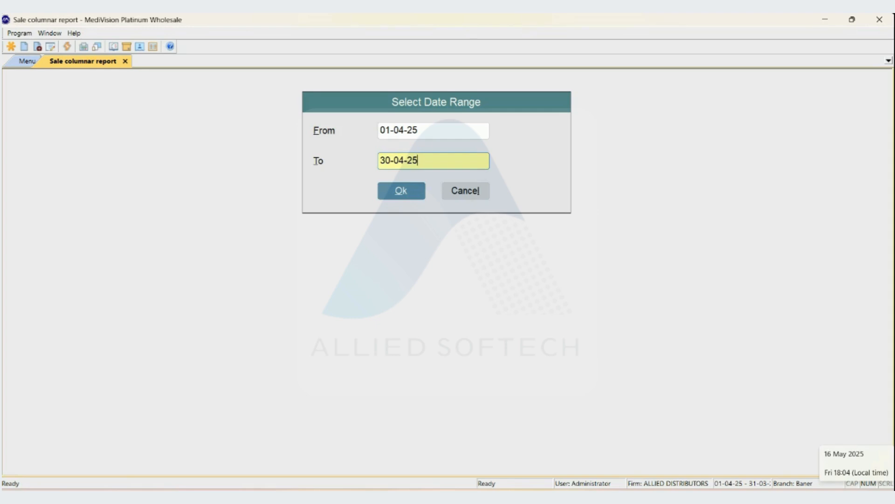
key(Tab)
key(Return)
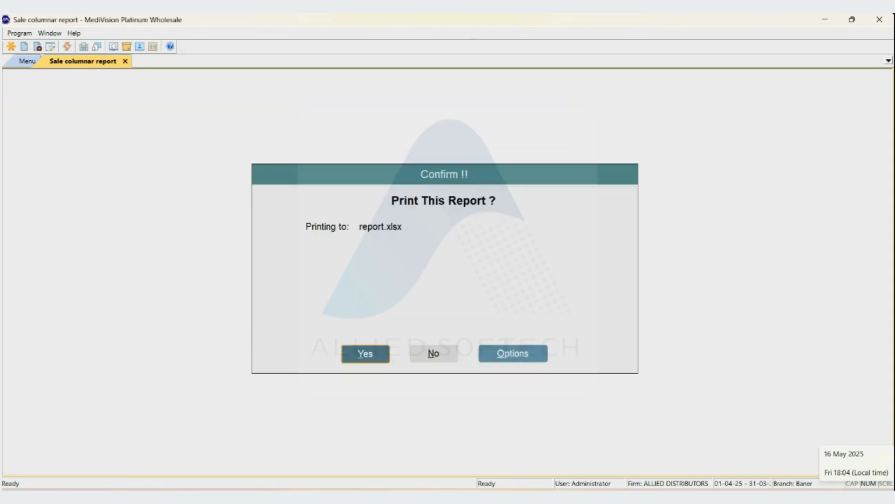
key(Tab)
key(Tab)
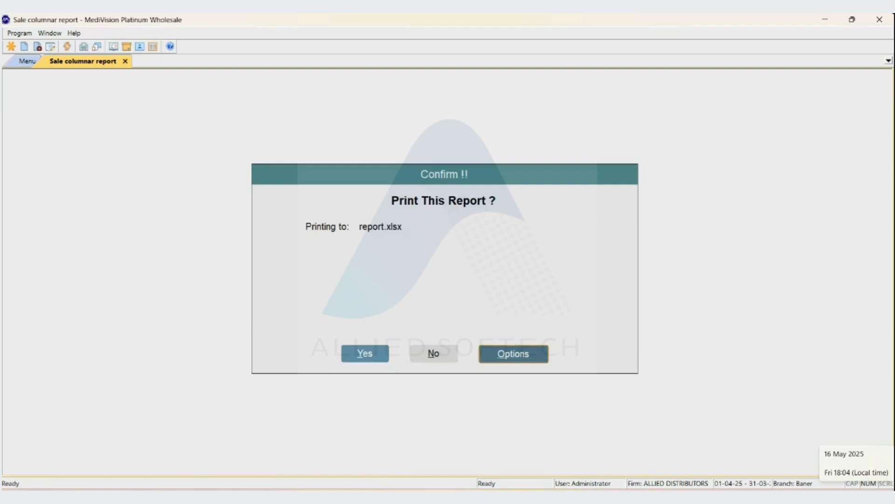
key(Return)
key(Escape)
key(shift+Tab)
key(shift+Tab)
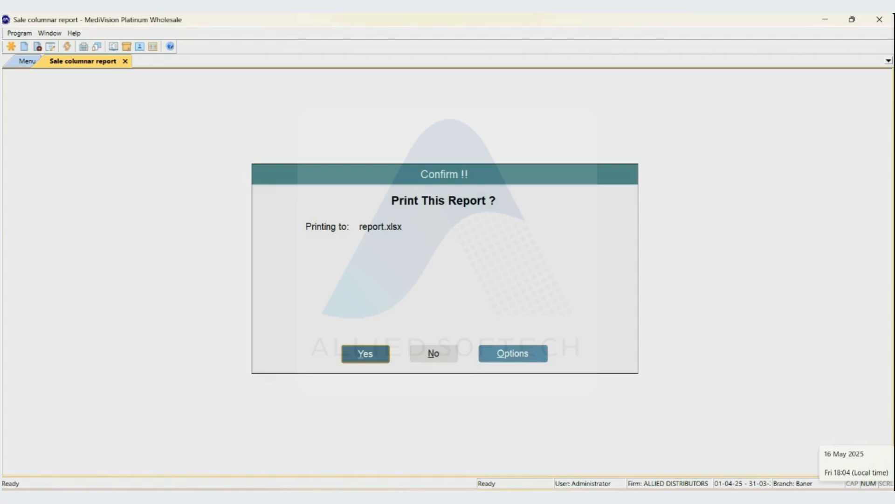
Print the report to report.xlsx, overwriting the existing file.
key(Return)
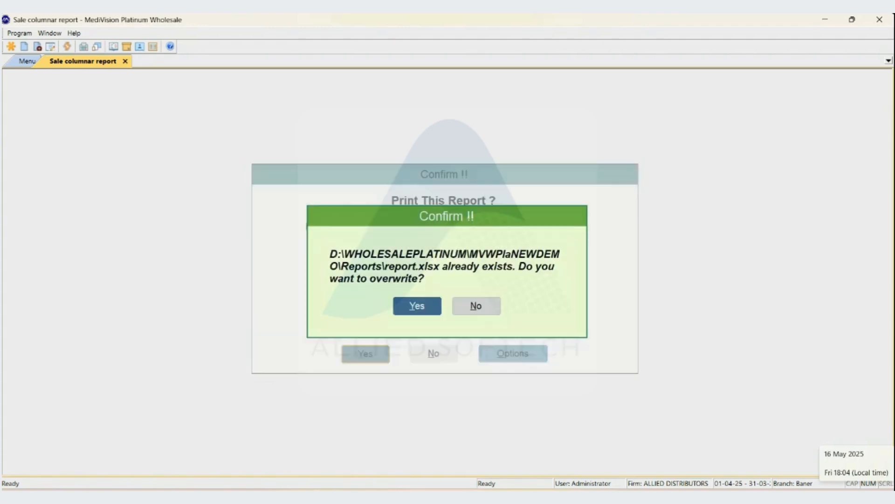
key(Return)
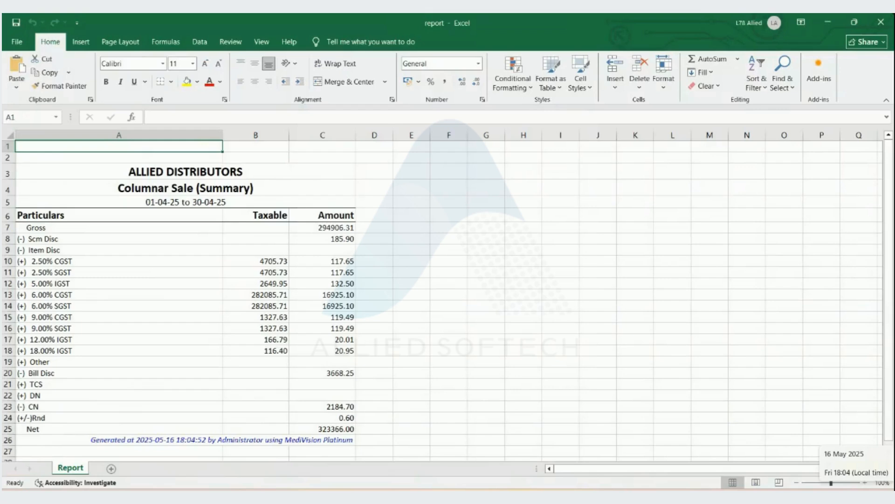
Examine the summary report's company heading, title, date range and Gross amount.
key(Down)
key(Down)
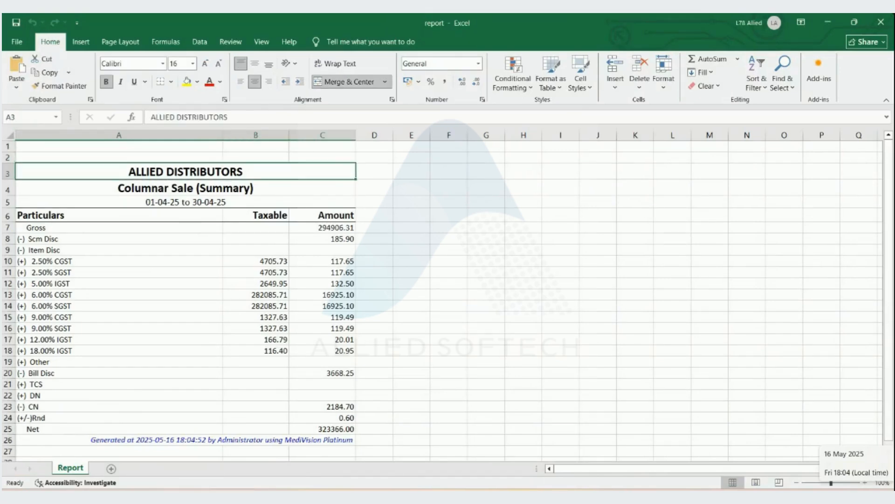
key(Down)
key(Down)
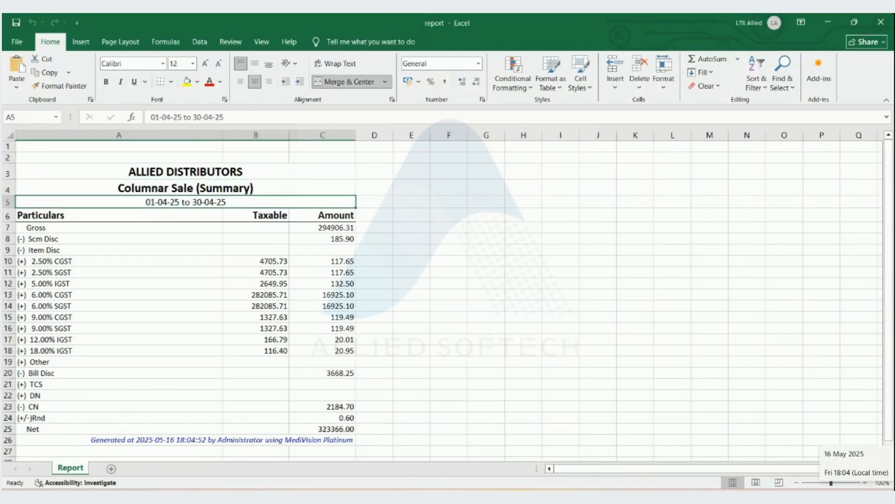
key(Down)
key(Down)
key(Right)
key(Right)
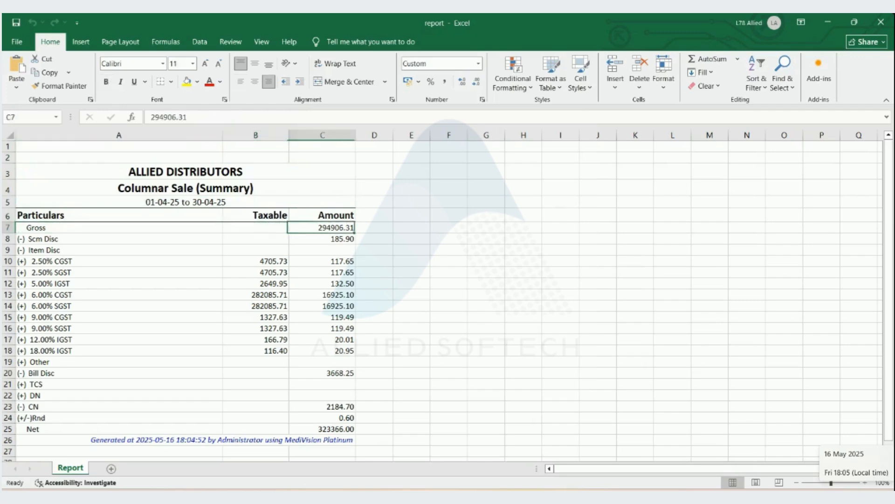
key(Left)
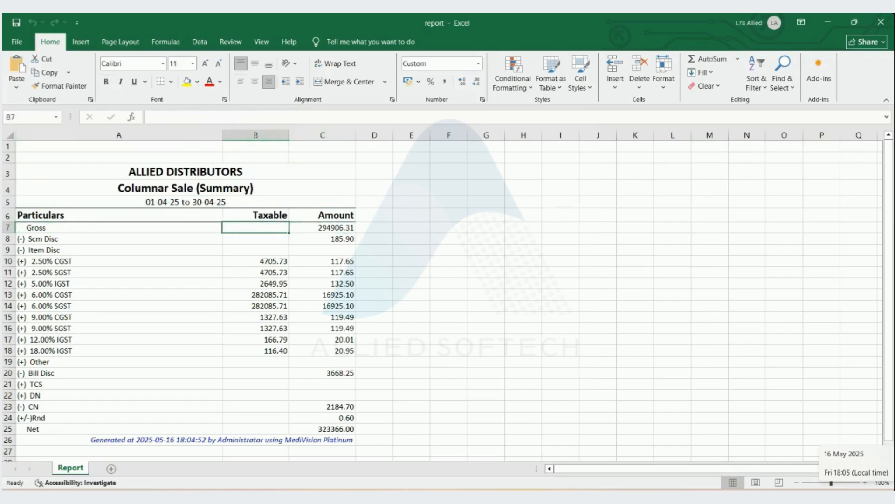
key(Left)
key(Right)
key(Right)
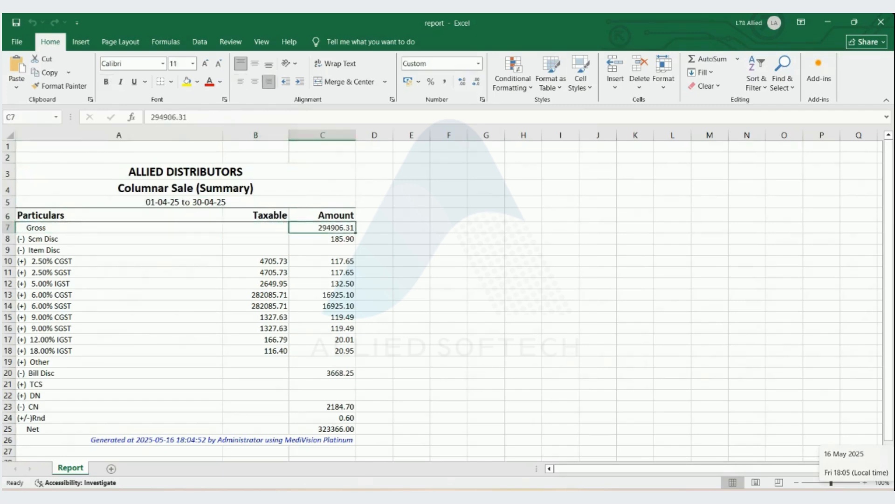
Check the Scm Disc and Item Disc rows of the summary report.
key(Down)
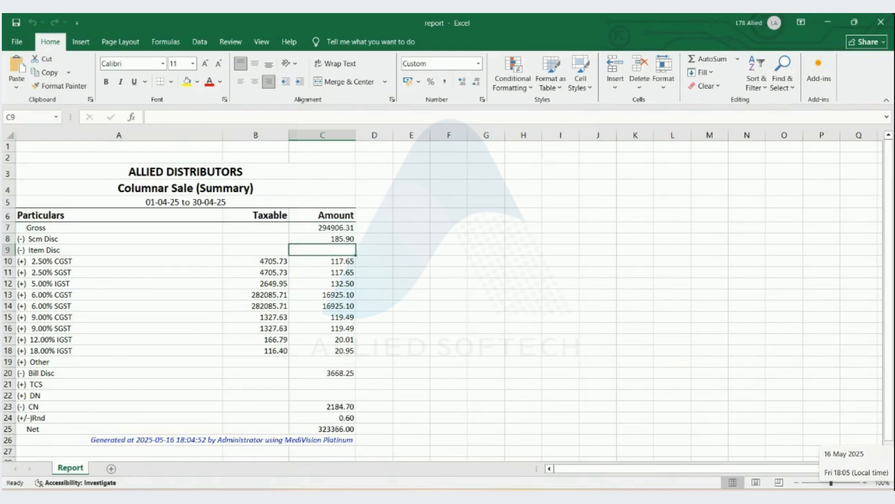
key(Left)
key(Left)
key(Right)
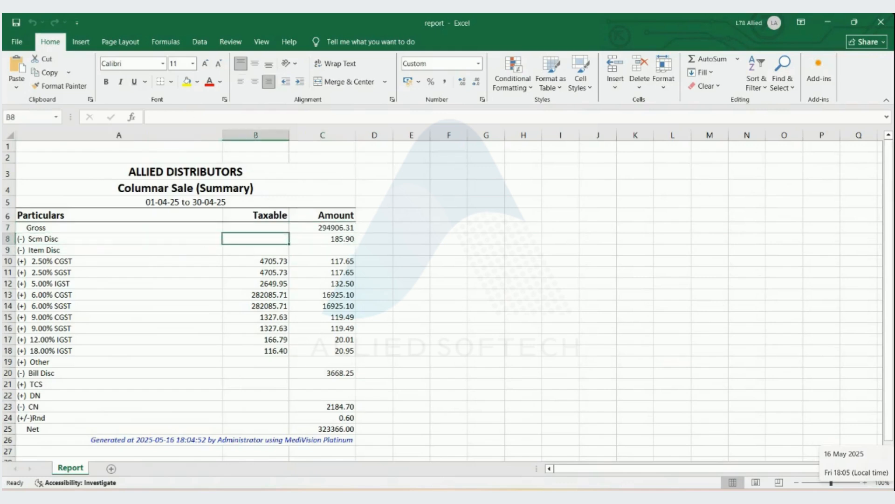
key(Right)
key(Down)
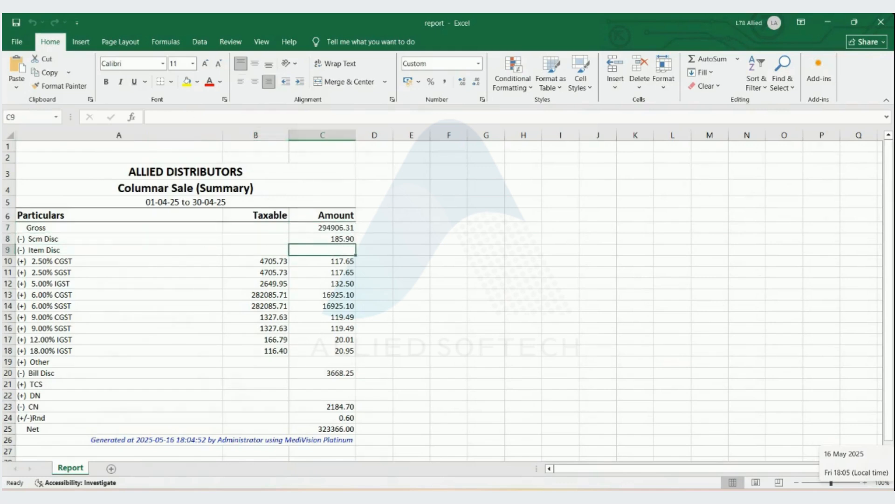
Look through the CGST, SGST and IGST rate rows from 2.50% CGST to 18.00% IGST.
key(Down)
key(Left)
key(Left)
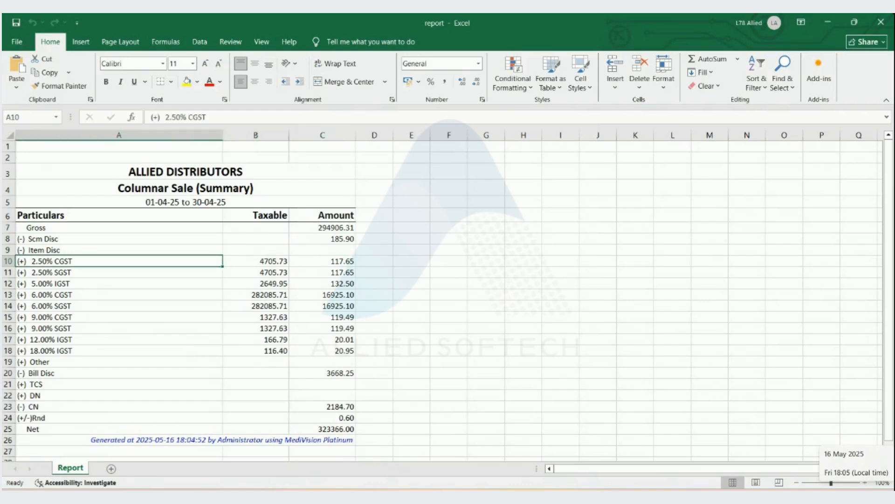
key(Down)
key(Down)
key(Down)
key(Down)
key(Down)
key(Down)
key(Down)
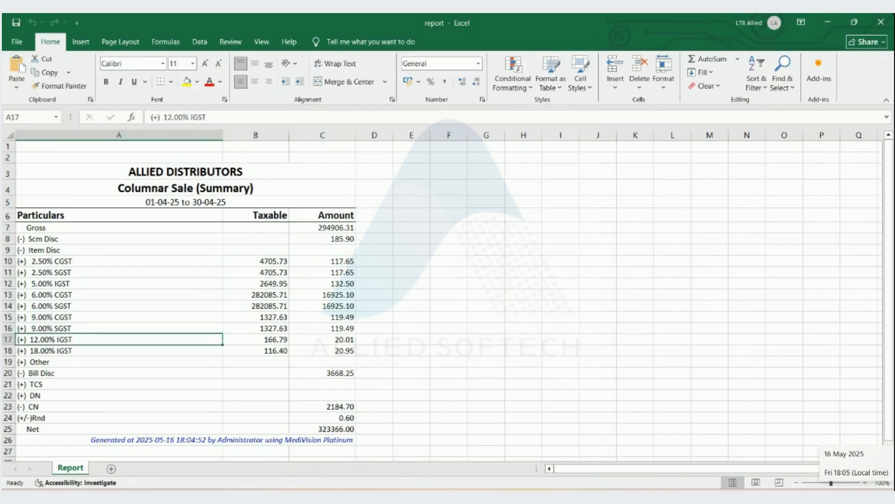
key(Down)
Compare the Taxable values and tax Amounts of the GST rows, going back up to 2.50% CGST.
key(Right)
key(Up)
key(Up)
key(Up)
key(Up)
key(Up)
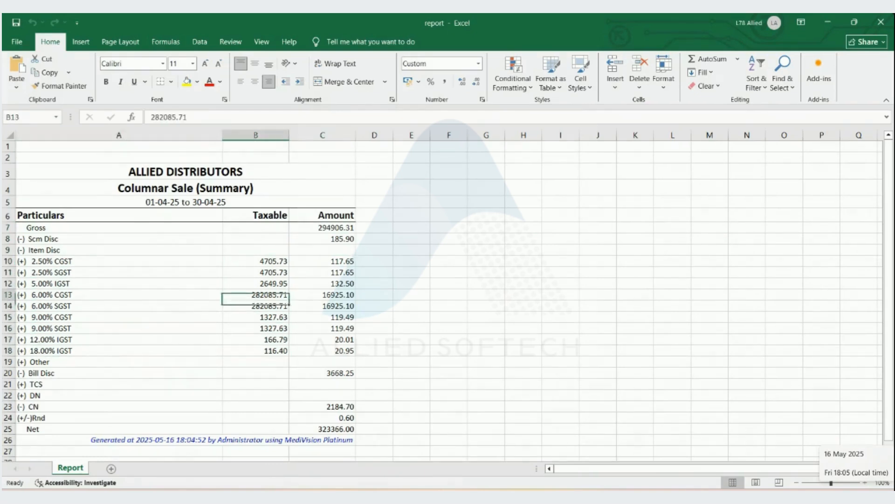
key(Right)
key(Right)
key(Up)
key(Left)
key(Up)
key(Up)
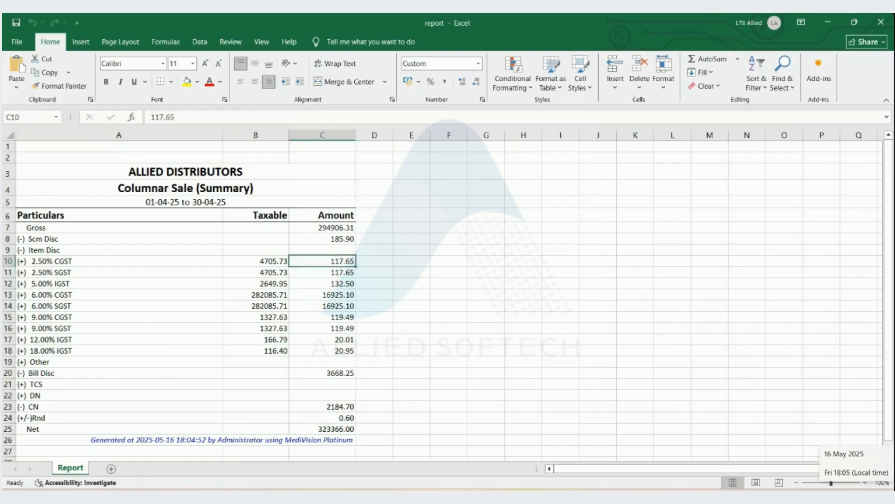
Go through the Amount column from the 2.50% CGST row down to the Bill Disc row.
key(Down)
key(Down)
key(Down)
key(Down)
key(Down)
key(Down)
key(Down)
key(Down)
key(Down)
key(Down)
key(Down)
key(Up)
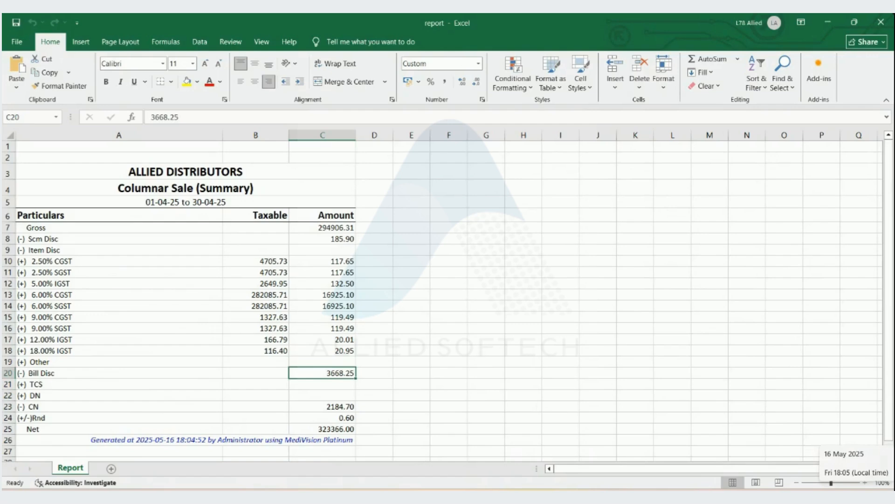
Review the TCS, DN, CN, Rnd and Net amounts at the end of the summary report.
key(Down)
key(Down)
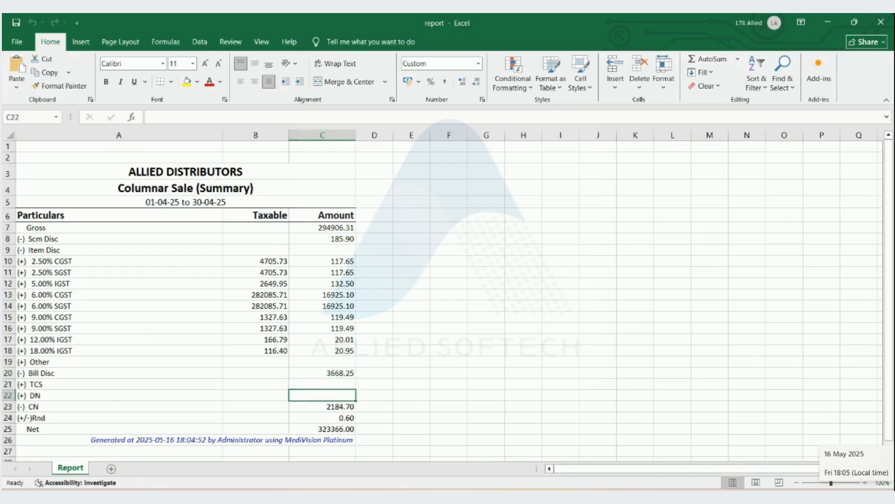
key(Down)
key(Down)
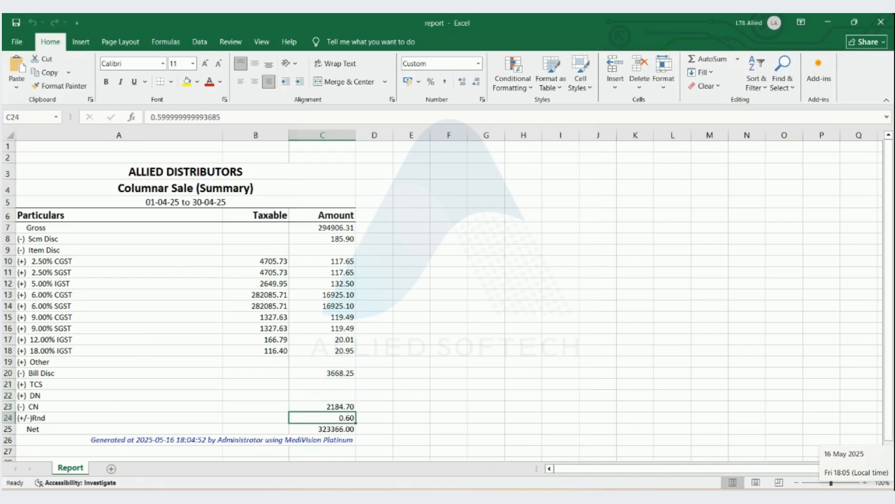
key(Down)
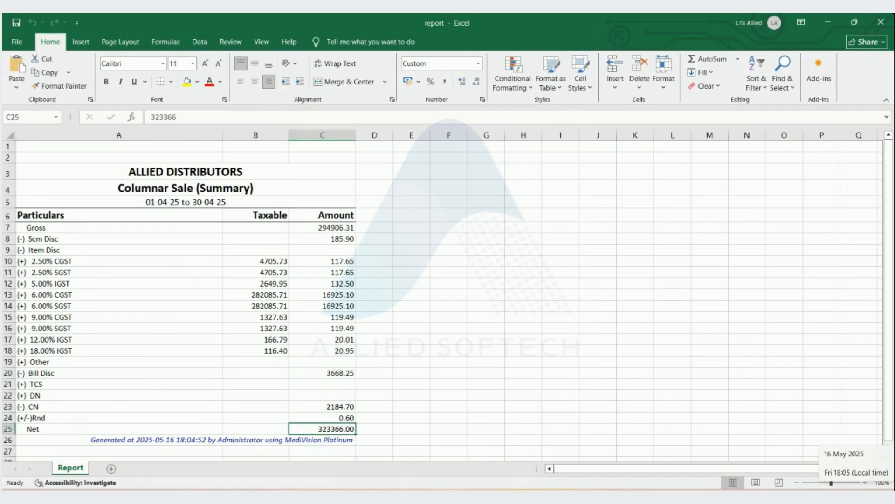
key(Left)
key(Right)
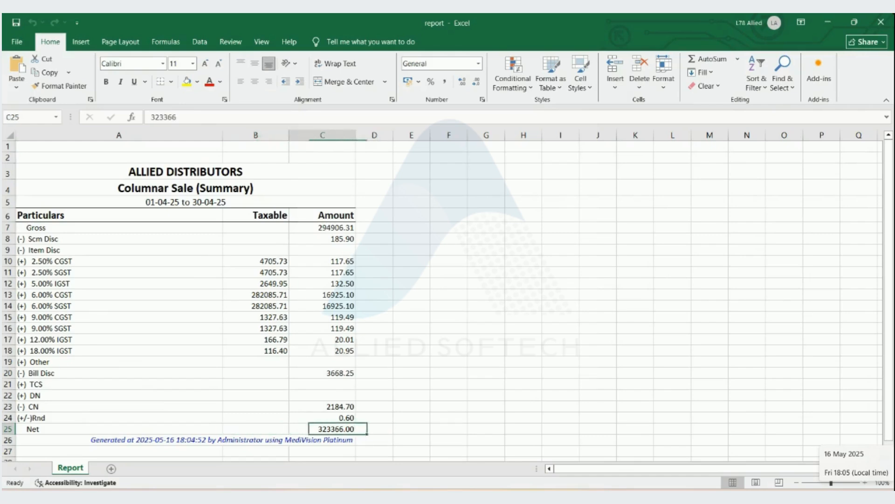
key(Down)
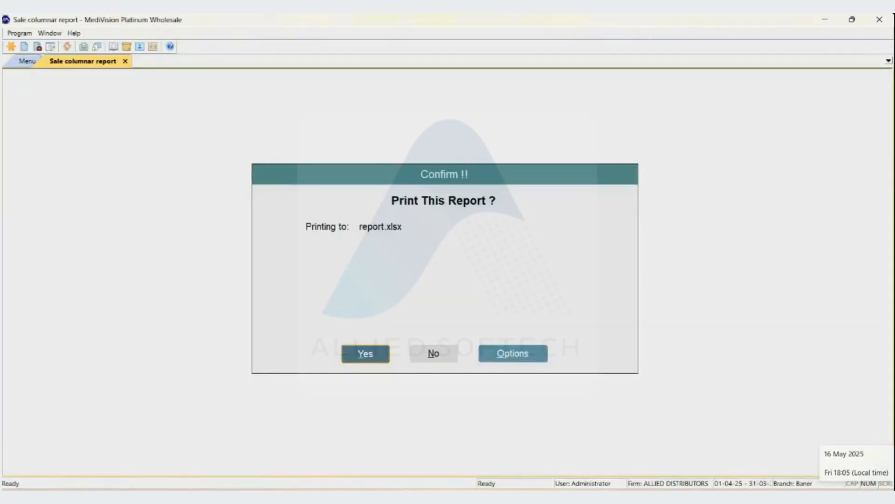
Return to the columnar sale report criteria in MediVision, choose Detailed as the report type and accept them.
key(Escape)
key(Escape)
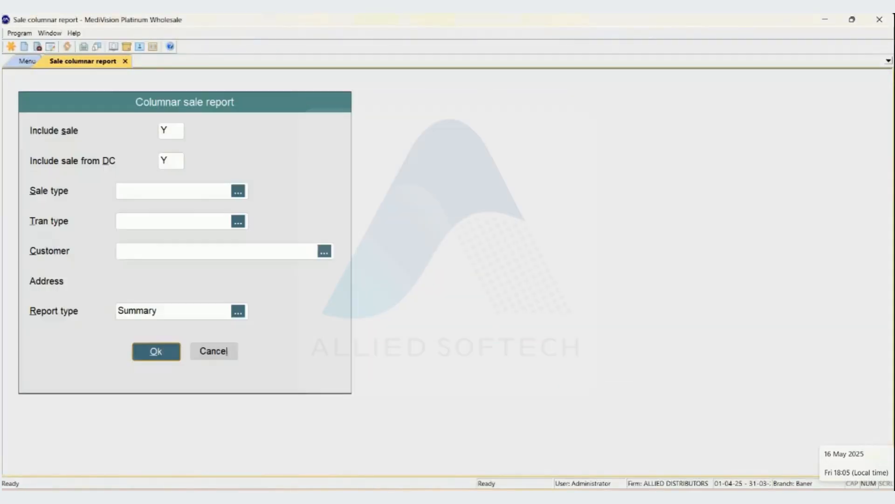
key(Up)
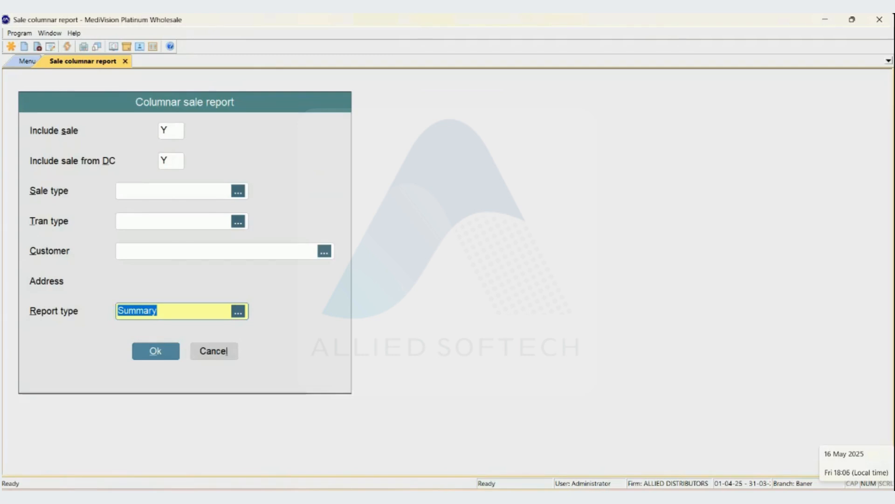
key(Return)
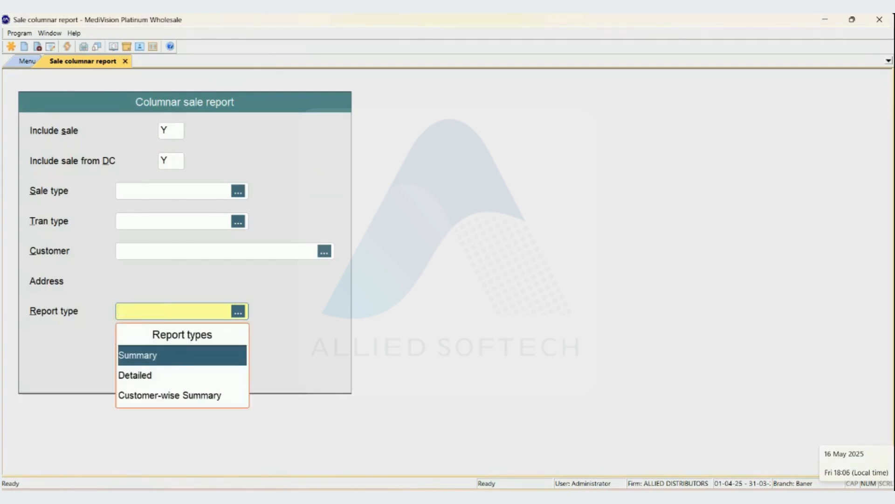
key(Down)
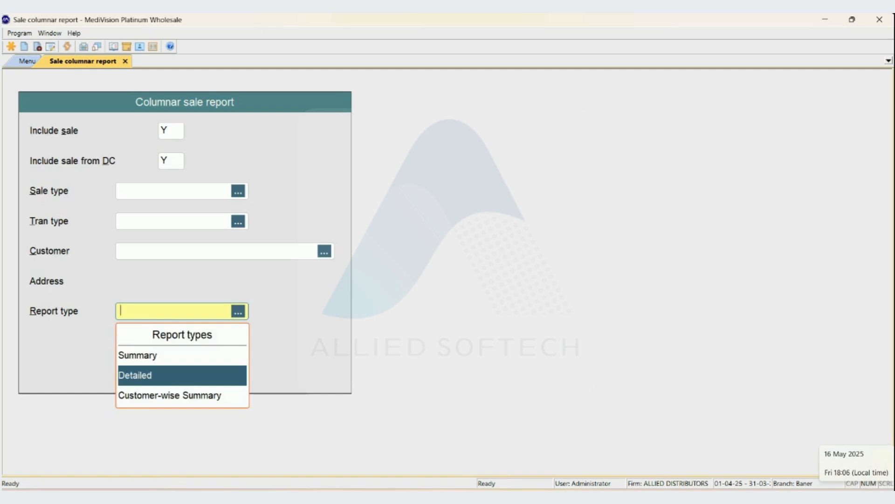
key(Return)
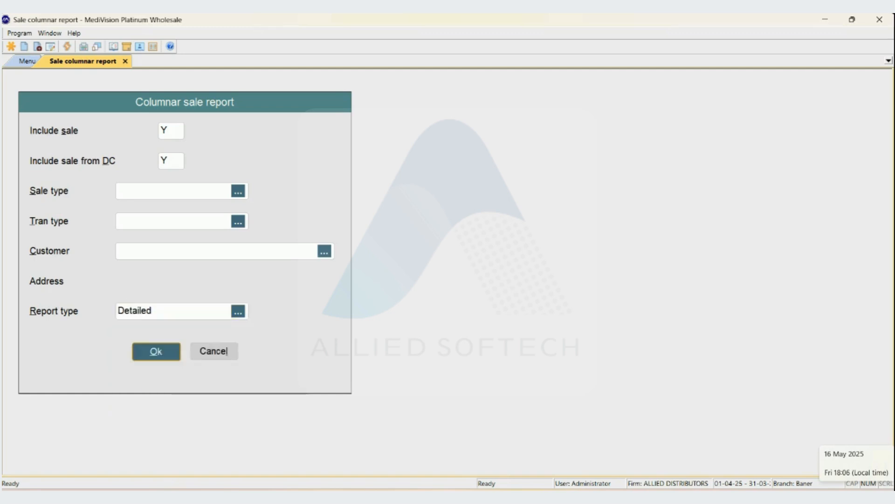
key(Return)
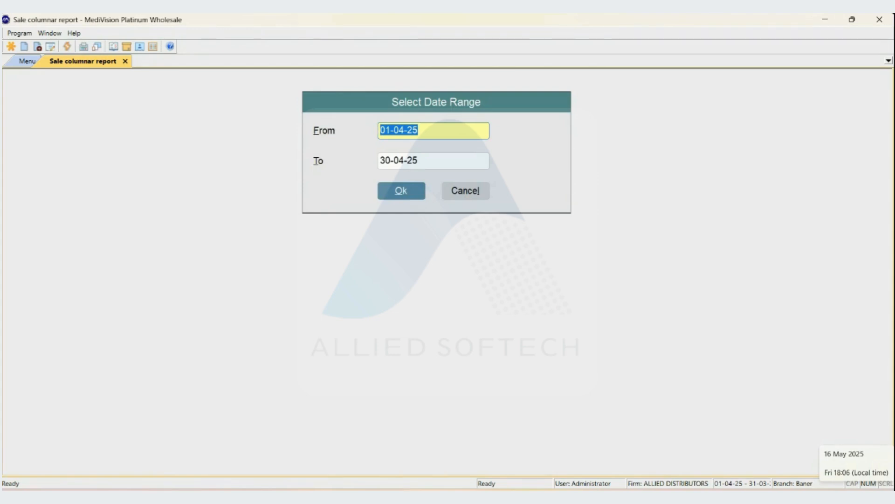
Accept the date range 01-04-25 to 30-04-25 and print the detailed report to report.xlsx.
key(Return)
key(Return)
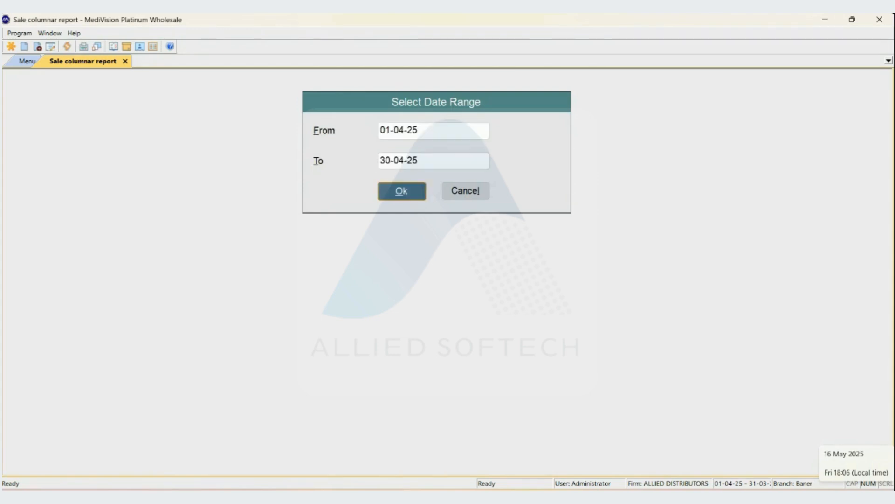
key(Return)
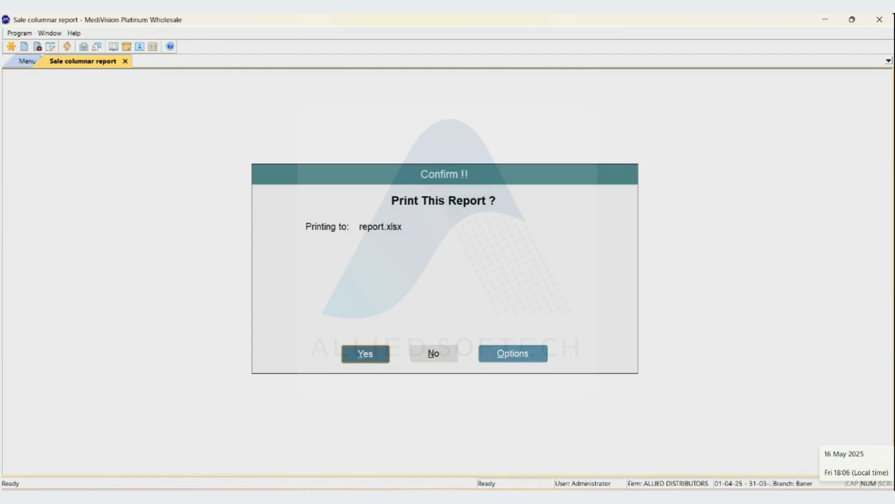
key(Return)
key(Return)
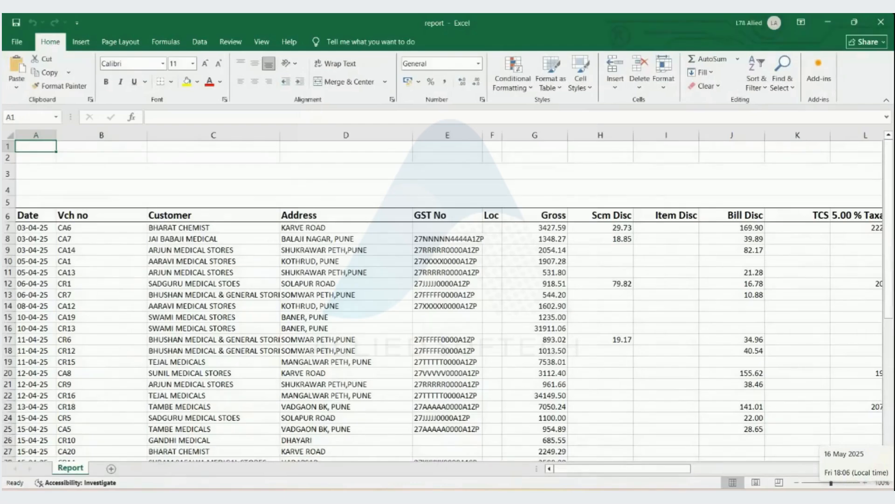
Read the detailed report's column headings from Date to Loc.
key(Down)
key(Down)
key(Down)
key(Down)
key(Down)
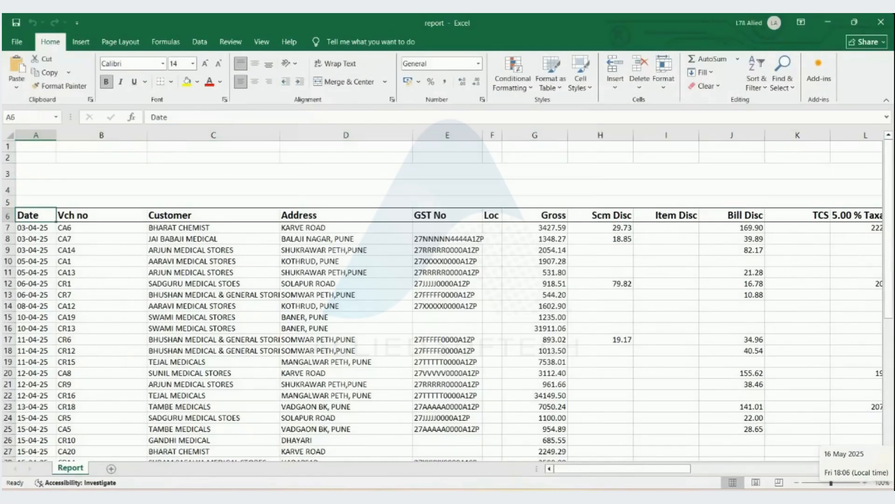
key(Right)
key(Right)
key(Right)
key(Right)
key(Right)
key(Right)
key(Right)
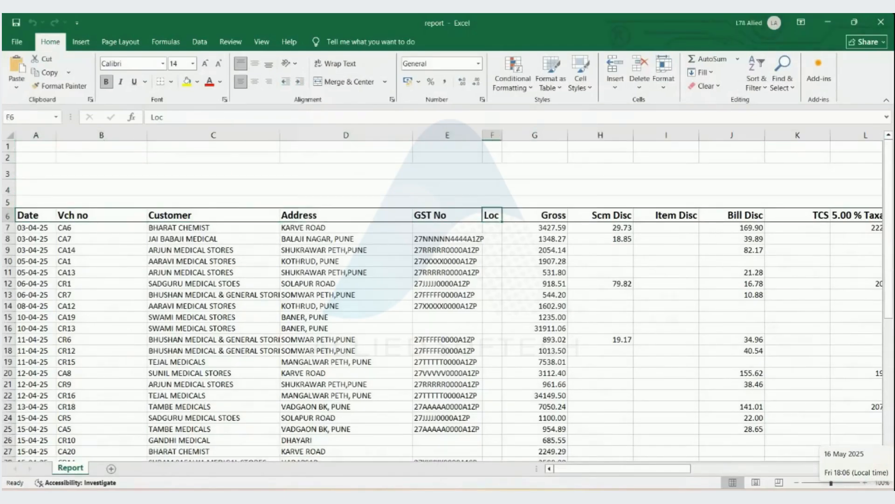
Examine the columns from Gross through the discounts and TCS to 2.50 % SGST.
key(Right)
key(Right)
key(Right)
key(Right)
key(Right)
key(Right)
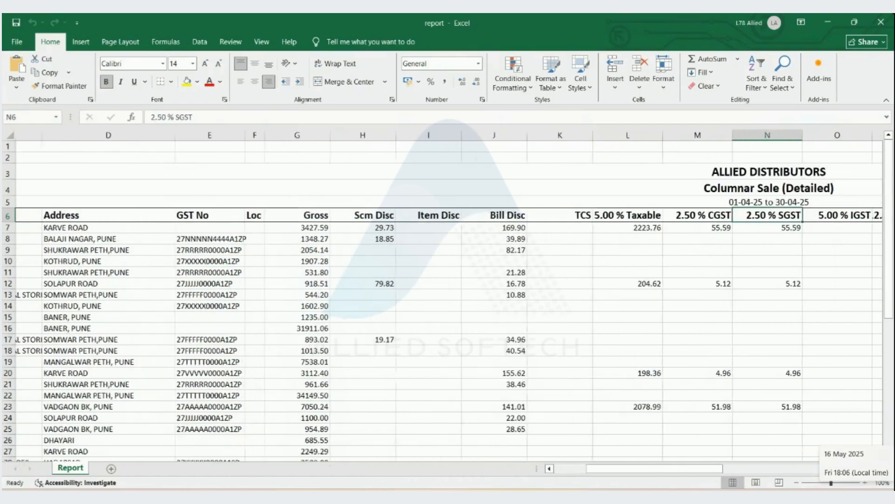
View the detailed report's full width from the first column to the column just past Net.
key(Up)
key(Right)
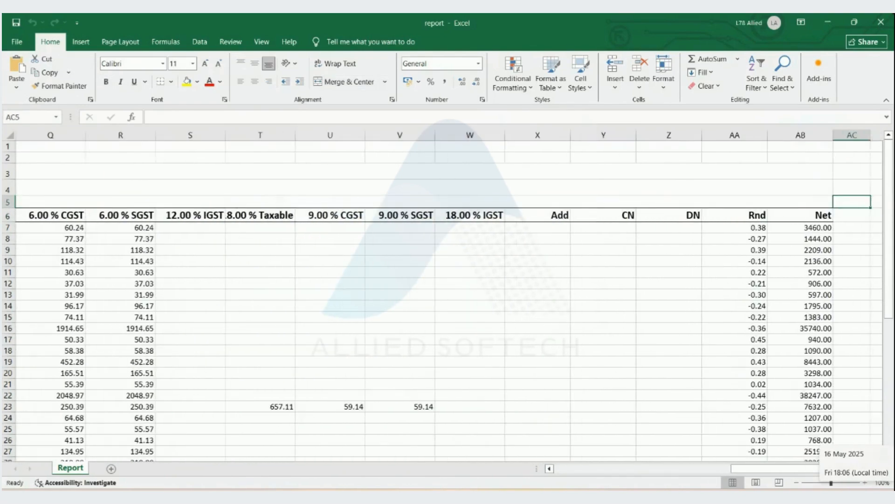
key(Left)
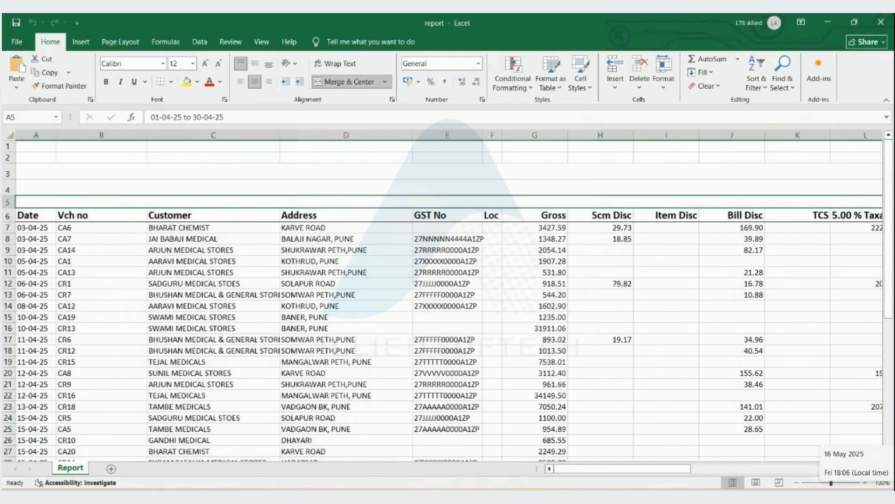
key(Right)
key(Left)
key(Right)
key(Down)
Go back along the column headings from Net through the GST columns to 2.50 % CGST.
key(Left)
key(Left)
key(Left)
key(Left)
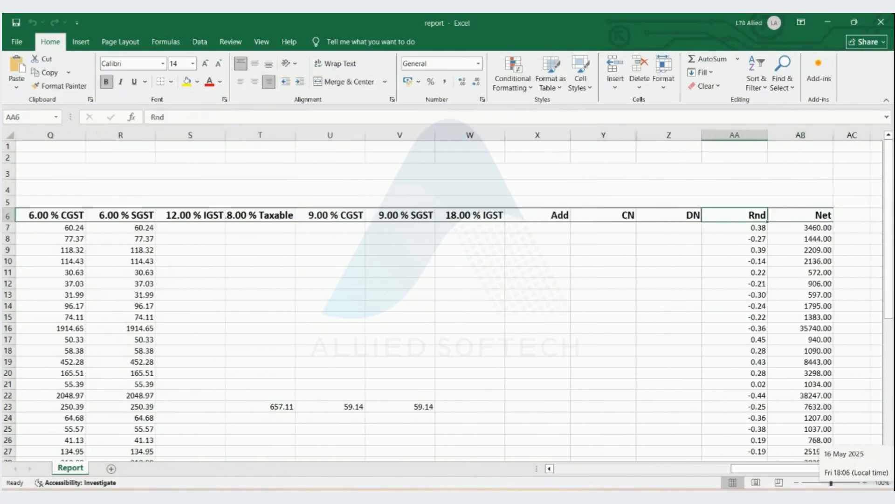
key(Left)
key(Left)
key(Left)
key(Left)
key(Left)
key(Left)
key(Left)
key(Left)
key(Left)
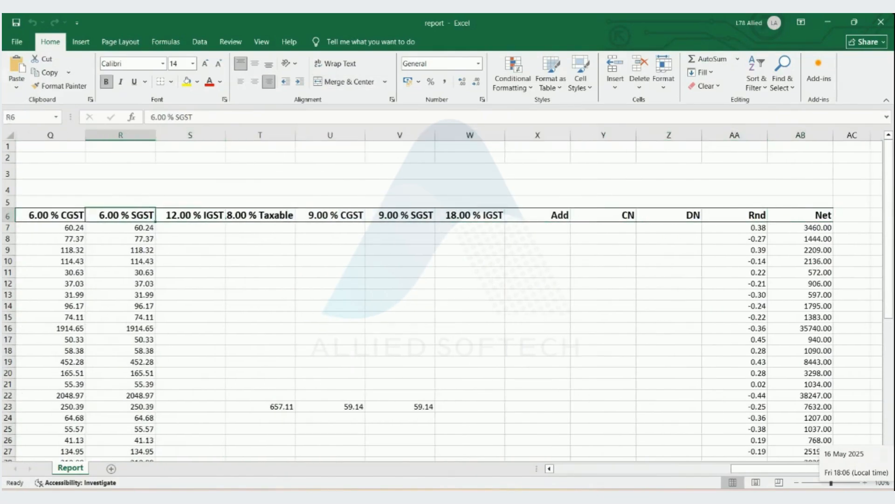
key(Left)
key(Left)
key(Left)
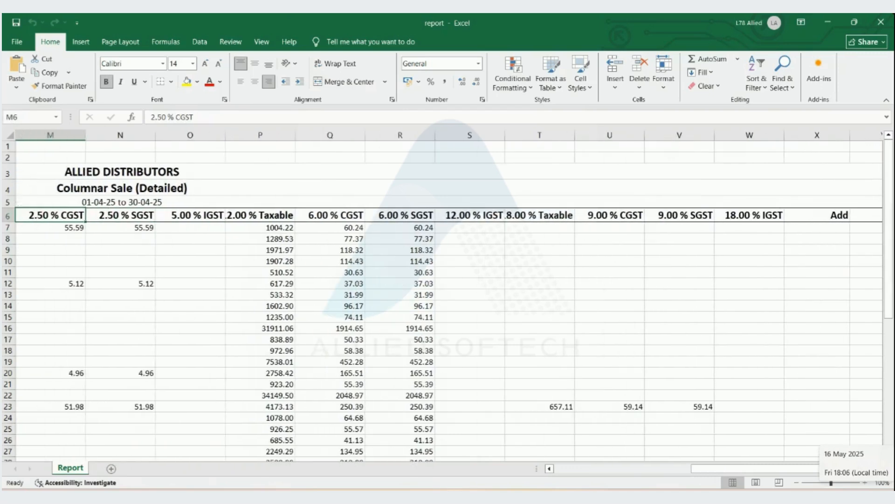
Go back along the column headings from 2.50 % CGST through the discounts and Gross to Date.
key(Left)
key(Left)
key(Left)
key(Left)
key(Left)
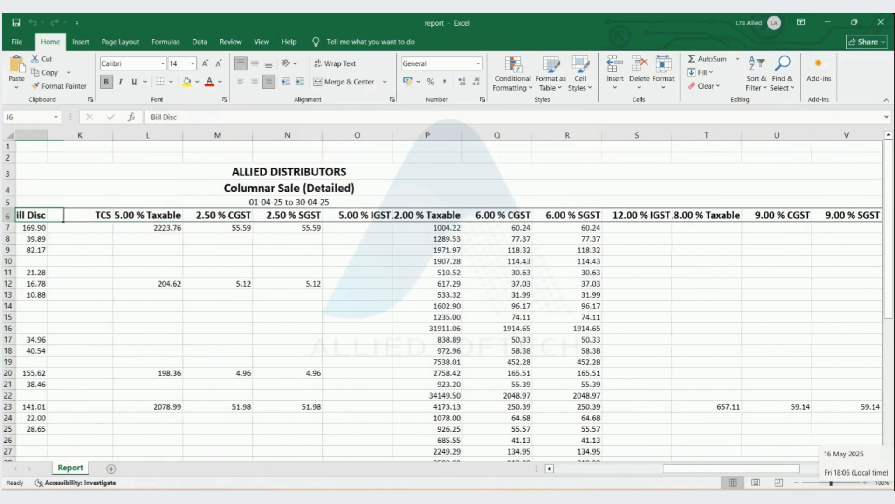
key(Left)
key(Left)
key(Left)
key(Left)
key(Left)
key(Left)
key(Left)
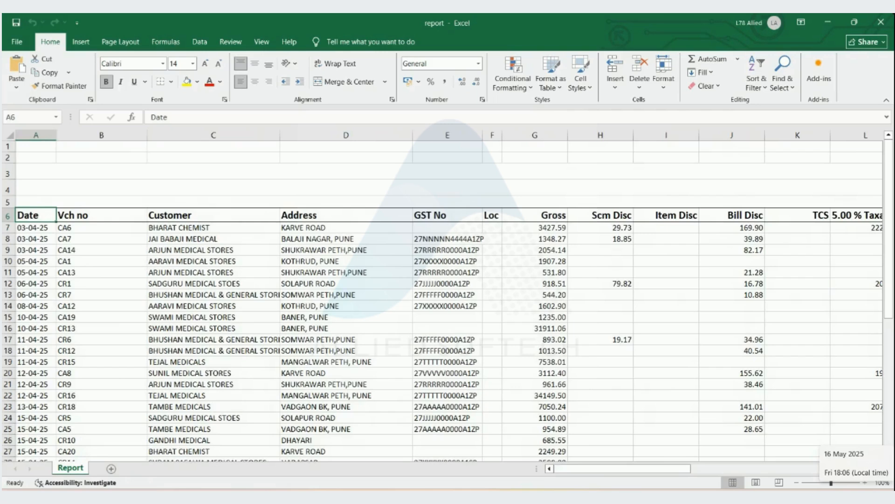
Examine the first voucher's row from Date through customer and GST No to Gross.
key(Down)
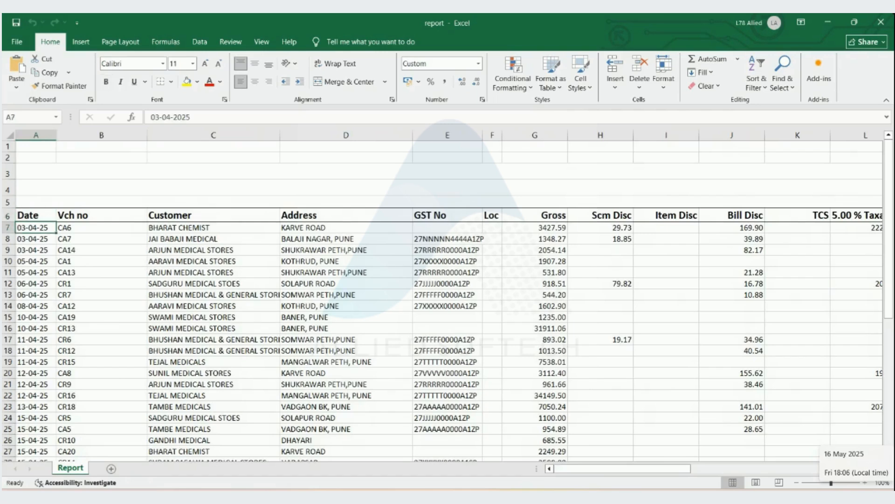
key(Right)
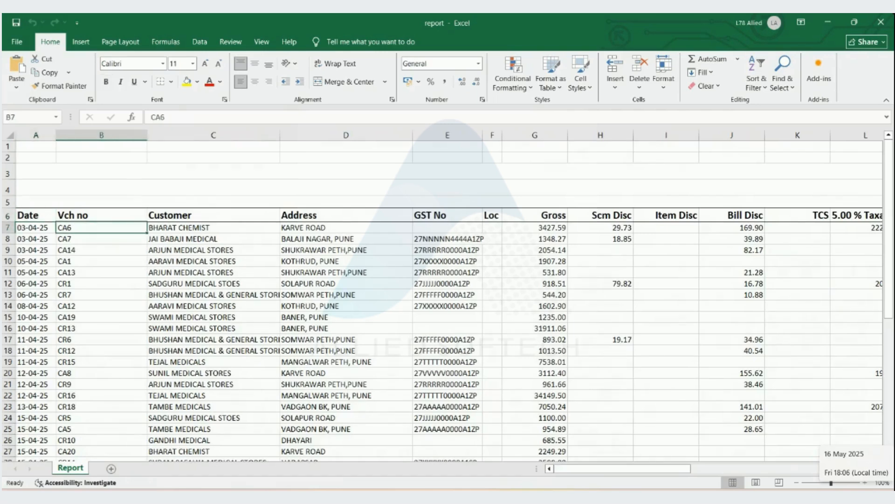
key(Right)
key(Right)
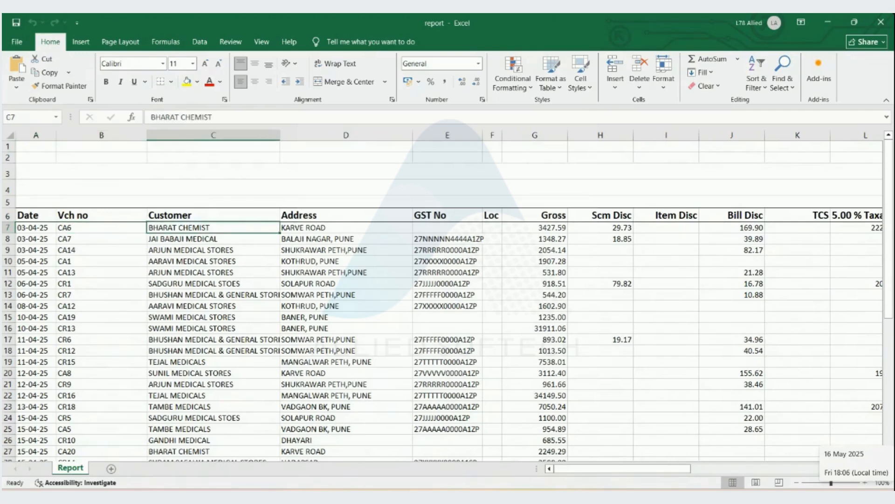
key(Right)
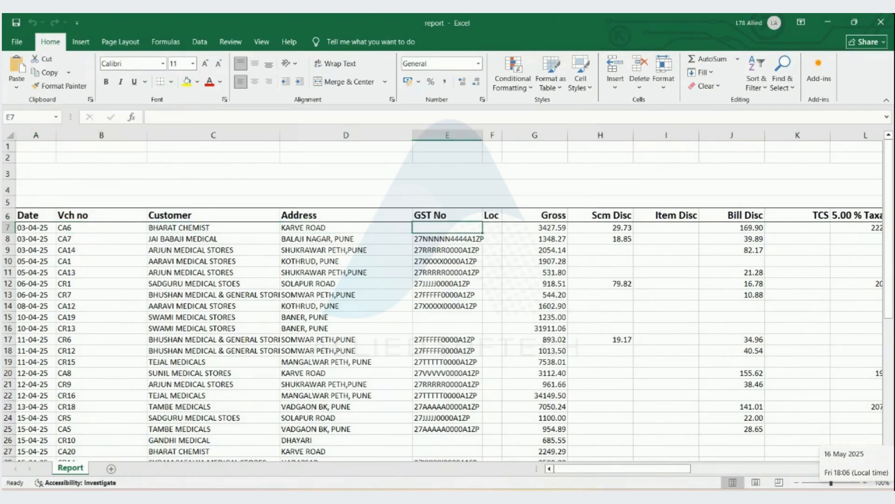
key(Right)
key(Right)
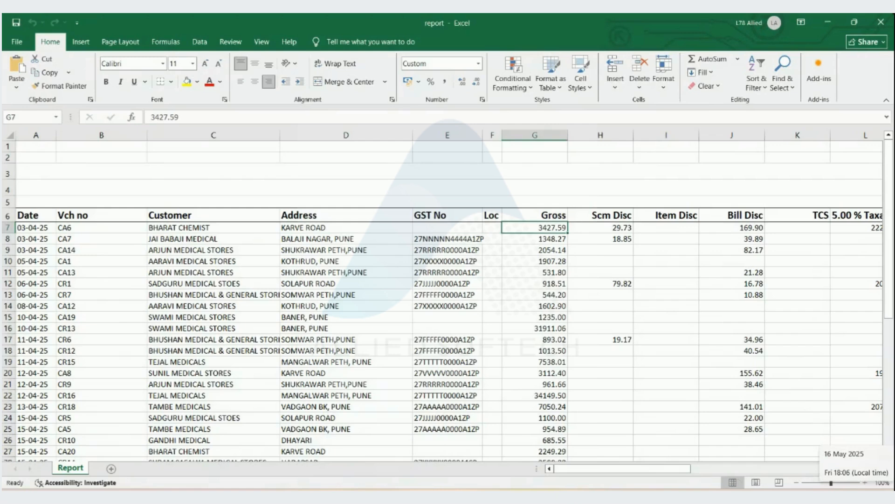
Read the first voucher's discounts, TCS and 5.00 % taxable and GST amounts through 5.00 % IGST.
key(Right)
key(Right)
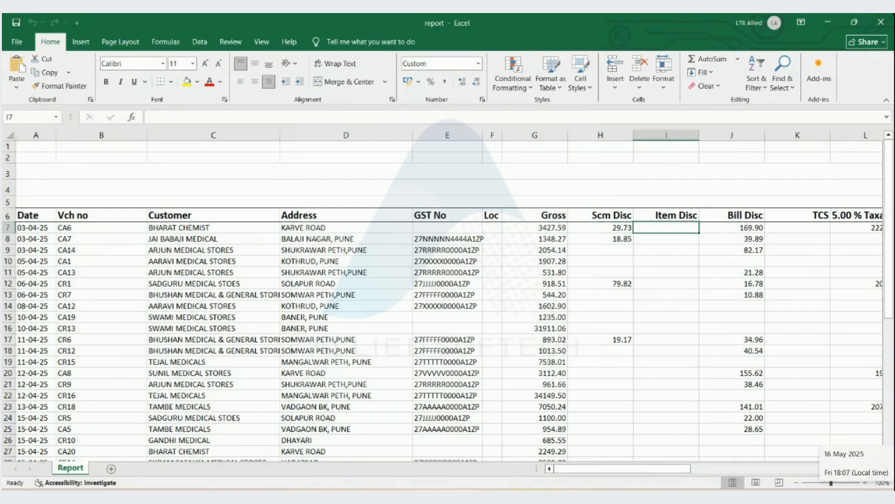
key(Right)
key(Right)
key(Right)
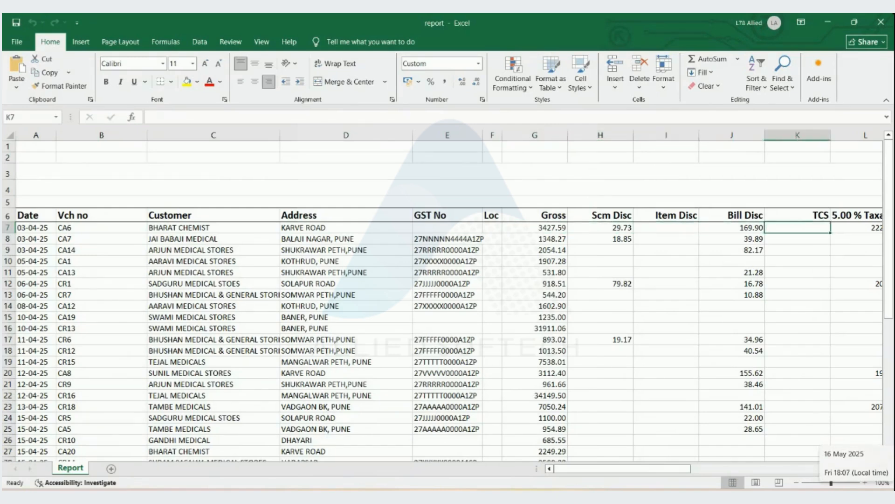
key(Right)
key(Right)
key(Right)
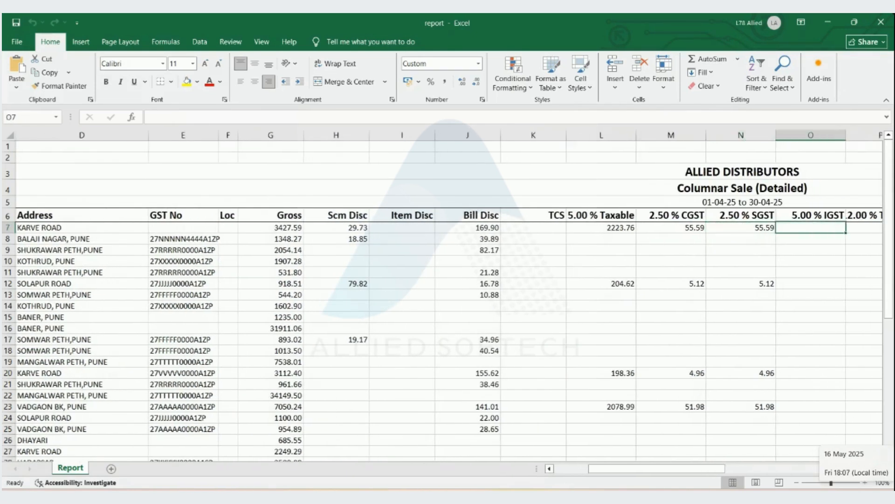
Check the first voucher's 12 % taxable amount and its 6.00 % CGST, 6.00 % SGST and 12.00 % IGST.
key(Right)
key(Right)
key(Right)
key(Right)
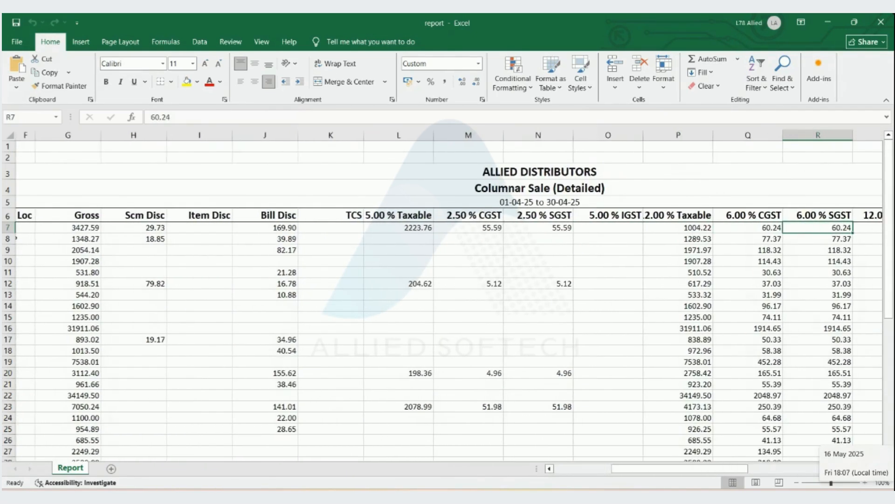
key(Left)
key(Left)
key(Right)
key(Right)
key(Right)
key(Right)
key(Right)
key(Right)
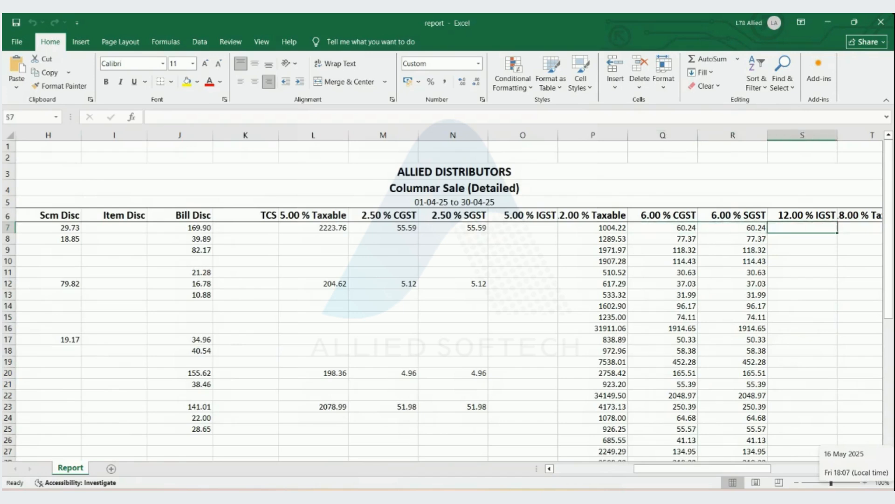
View the first voucher's 18 % GST columns, Add, CN, DN and Rnd through to Net.
key(Right)
key(Right)
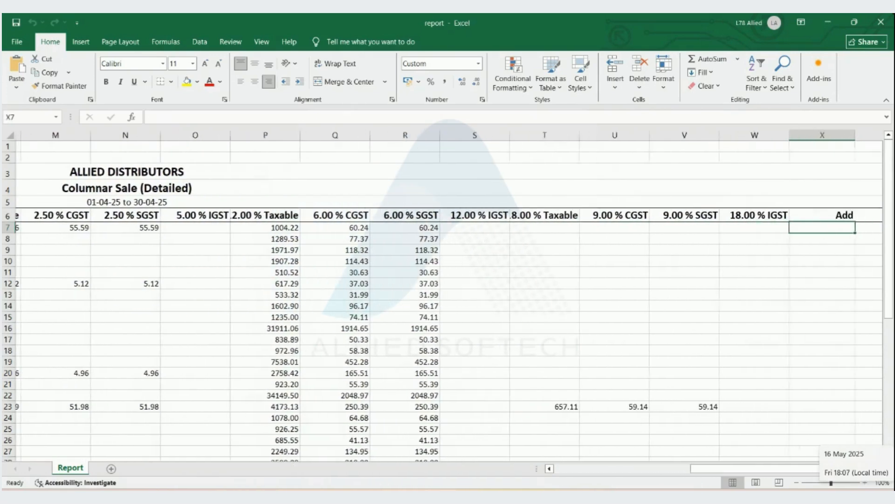
key(Right)
key(Right)
key(Right)
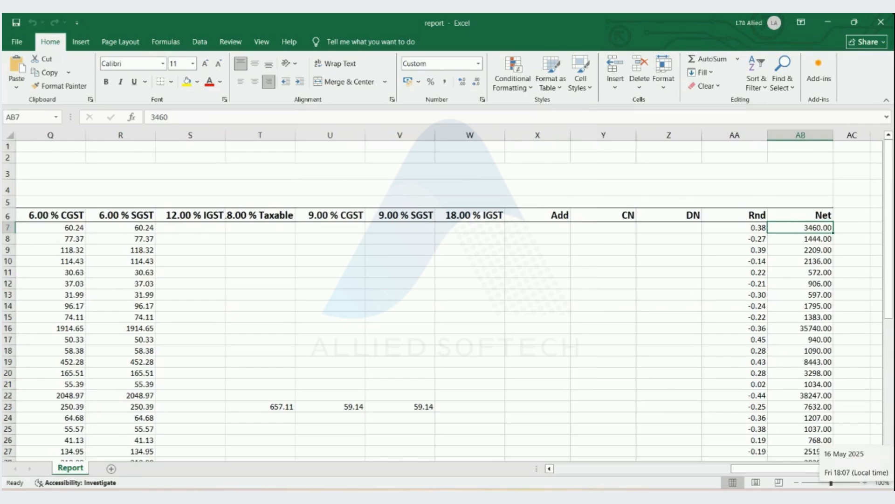
Go back across the second voucher's row from Net to its Date.
key(Down)
key(Left)
key(Left)
key(Left)
key(Left)
key(Left)
key(Left)
key(Left)
key(Left)
key(Left)
key(Left)
key(Left)
key(Left)
key(Left)
key(Left)
key(Left)
key(Left)
key(Left)
key(Left)
key(Left)
key(Left)
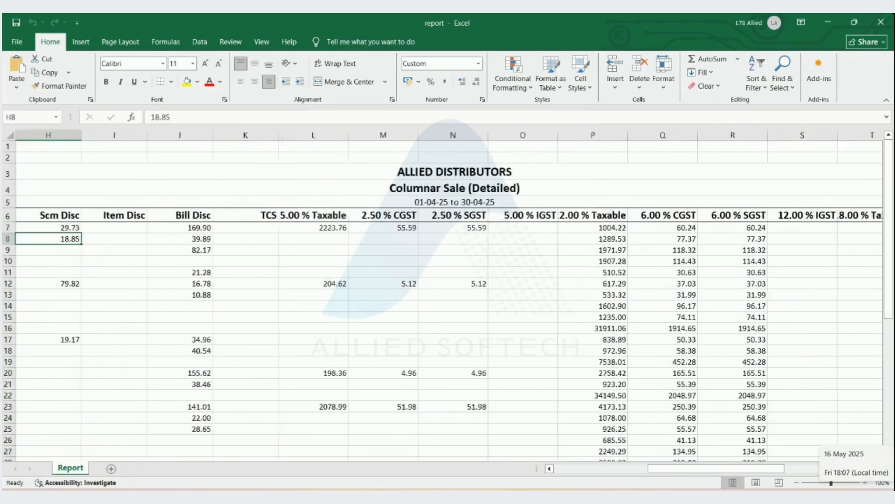
key(Home)
Look down the detailed list of April vouchers to the blank rows below Totals.
key(Down)
key(Down)
key(Down)
key(Down)
key(Down)
key(Down)
key(Down)
key(Down)
key(Down)
key(Down)
key(Down)
key(Down)
key(Down)
key(Down)
key(Down)
key(Down)
key(Down)
key(Down)
key(Down)
key(Down)
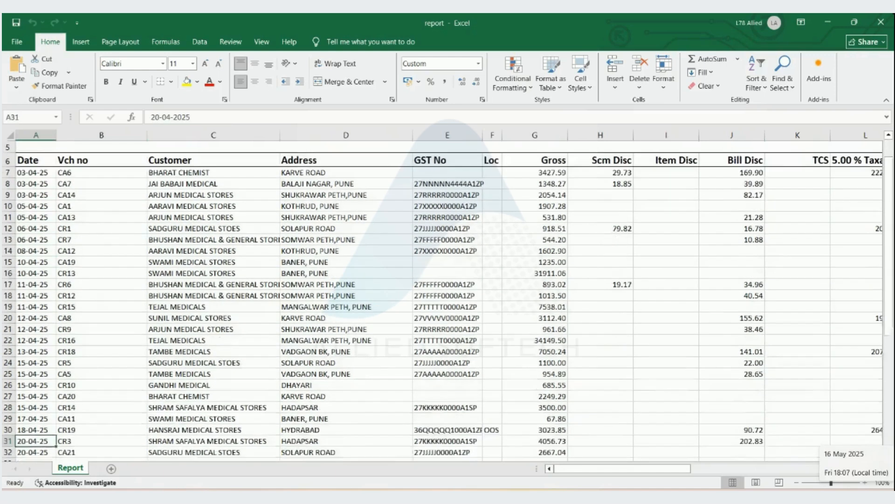
key(Down)
key(Down)
key(Down)
key(Down)
key(Down)
key(Down)
key(Down)
key(Down)
key(Down)
key(Down)
key(Down)
key(Down)
key(Down)
key(Down)
key(Down)
key(Down)
key(Down)
key(Down)
key(Down)
key(Down)
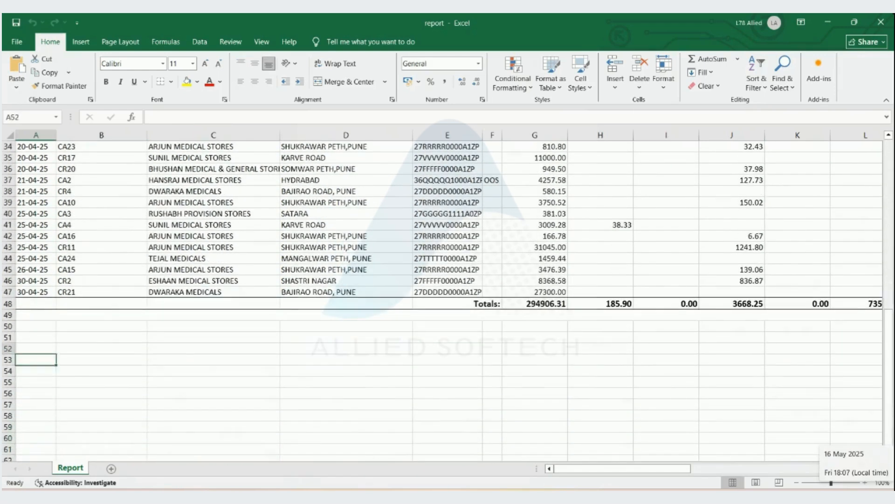
Go to the Totals row and check the Gross and Scm Disc totals.
key(Up)
key(Up)
key(Up)
key(Up)
key(Up)
key(Right)
key(Right)
key(Right)
key(Right)
key(Right)
key(Right)
key(Right)
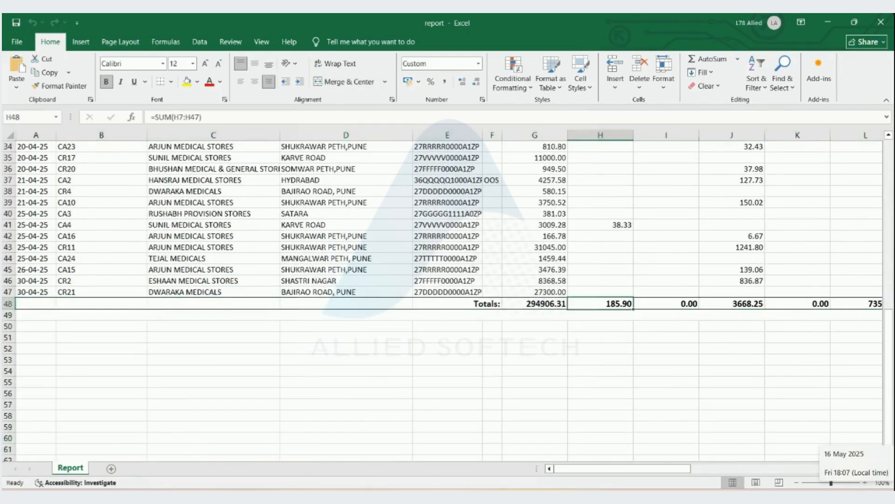
Examine the column totals from Item Disc through the 5 % GST columns to 6.00 % CGST.
key(Left)
key(Right)
key(Right)
key(Right)
key(Right)
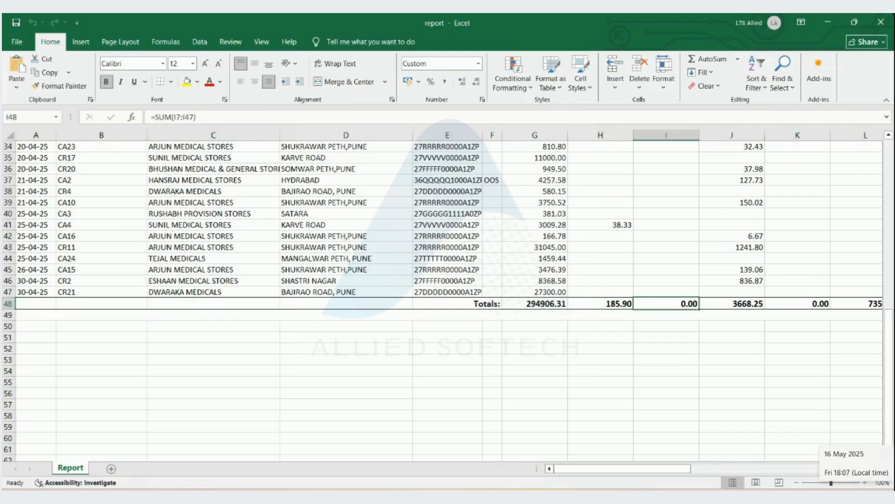
key(Right)
key(Right)
key(Right)
key(Right)
key(Right)
key(Right)
key(Right)
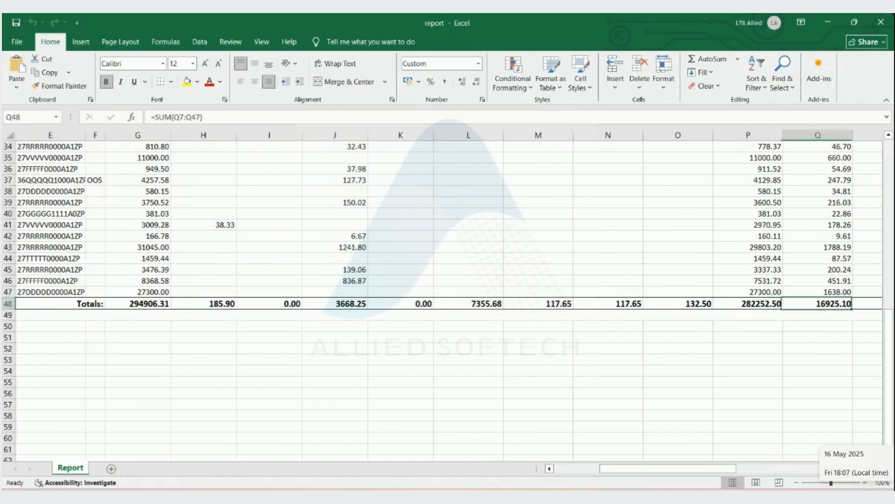
Examine the remaining column totals from 6.00 % SGST through the 18 % GST columns to Rnd.
key(Right)
key(Right)
key(Right)
key(Right)
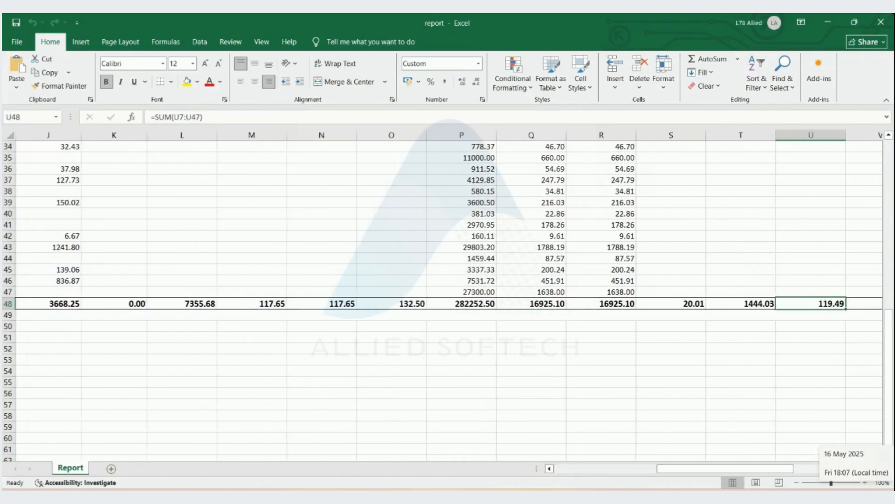
key(Right)
key(Right)
key(Right)
key(Right)
key(Right)
key(Right)
key(Right)
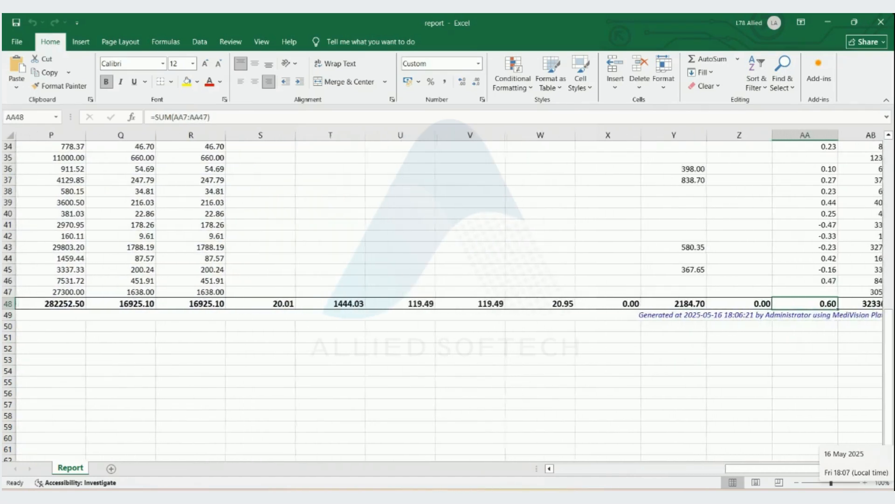
View the Net total and the report's generation note under the Totals row.
key(Down)
key(Home)
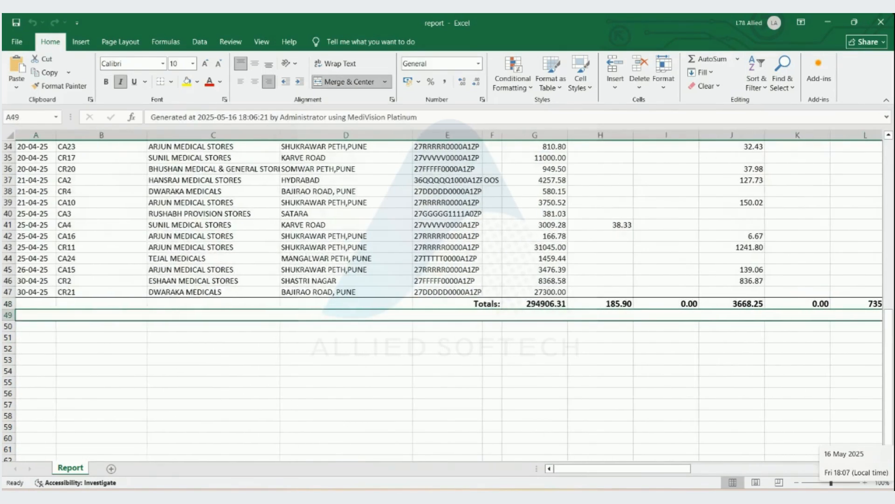
key(Right)
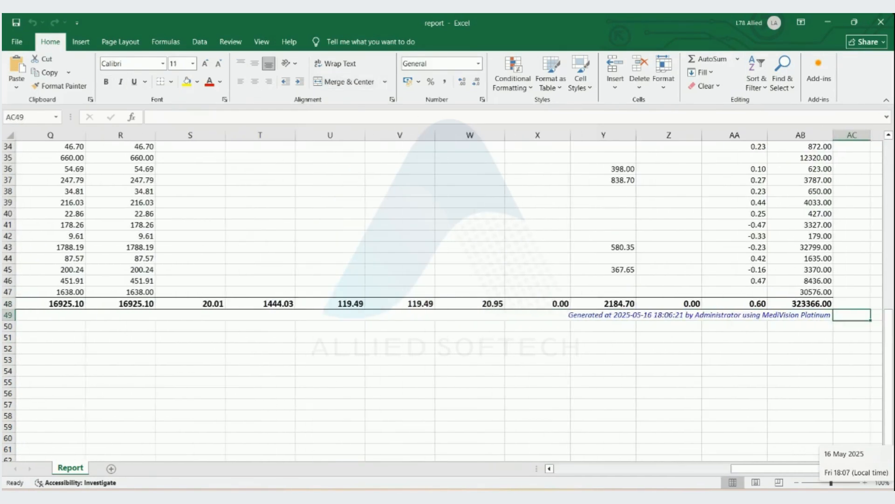
key(Home)
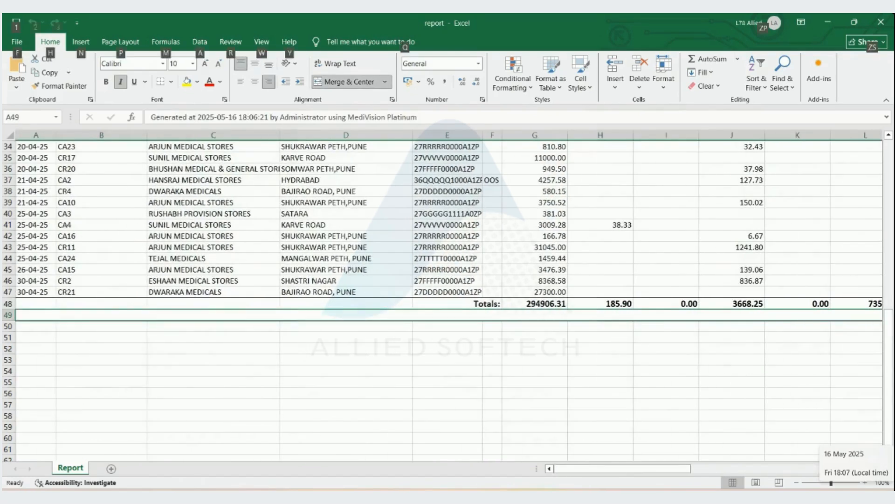
Close the detailed report workbook and return to the columnar sale report options in MediVision.
key(alt+F4)
key(Escape)
key(Escape)
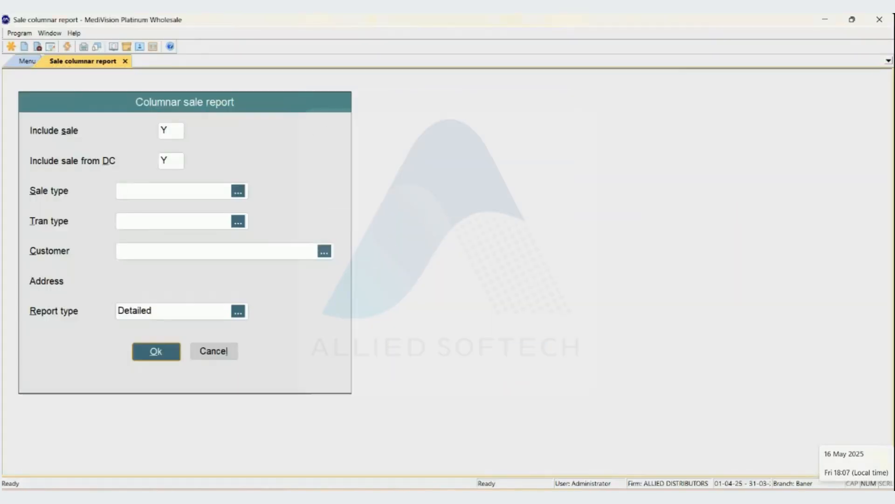
Set the report type to Customer-wise Summary and accept the report options.
key(Up)
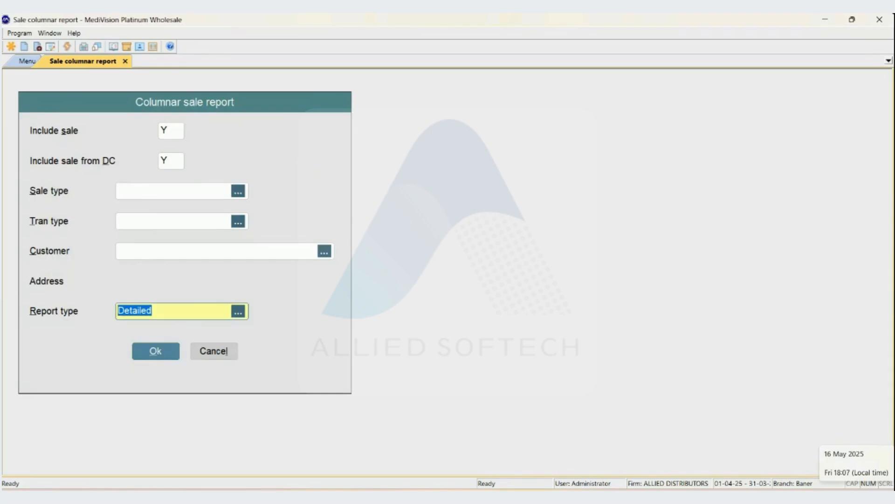
key(BackSpace)
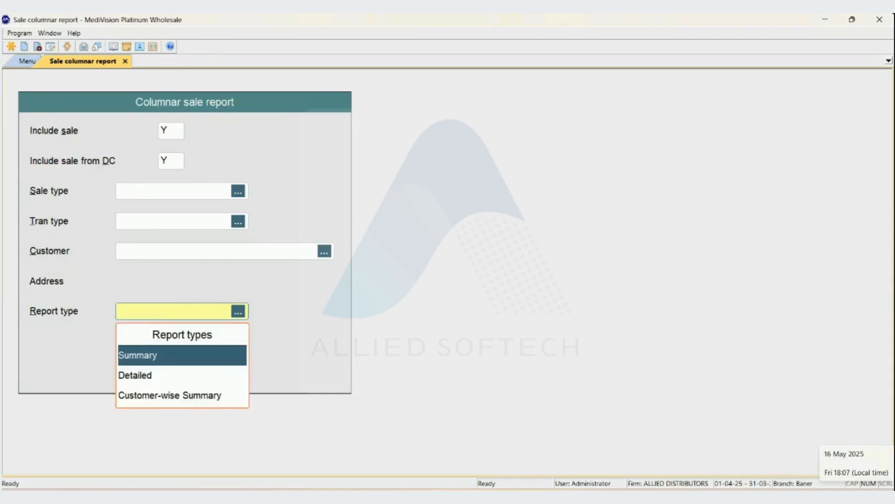
key(Down)
key(Down)
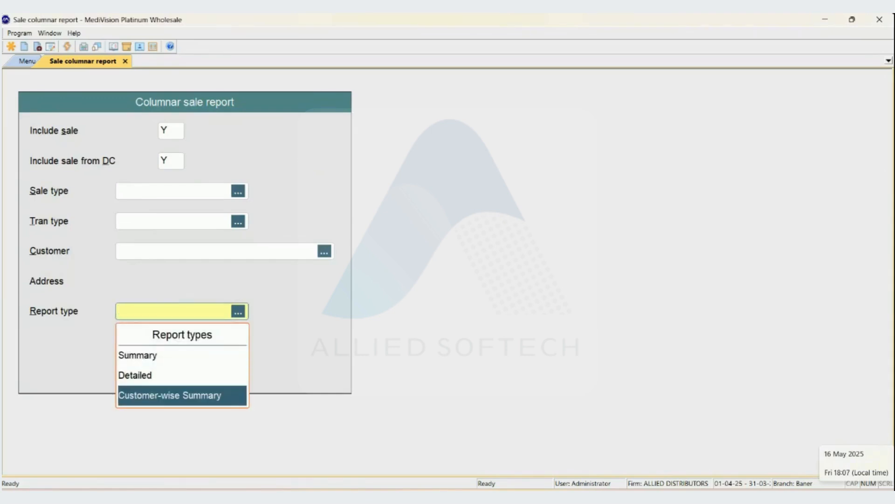
key(Return)
key(Return)
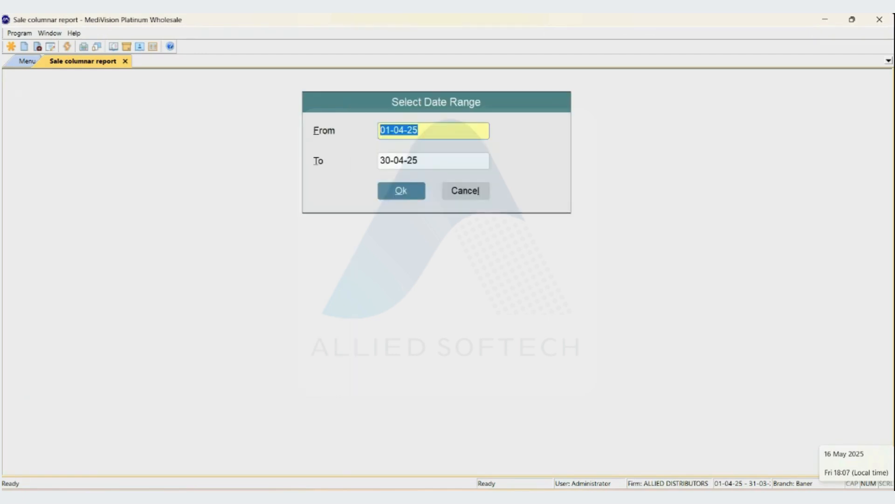
Accept the date range 01-04-25 to 30-04-25 and export the customer-wise summary to report.xlsx, opening it in Excel.
key(Return)
key(Return)
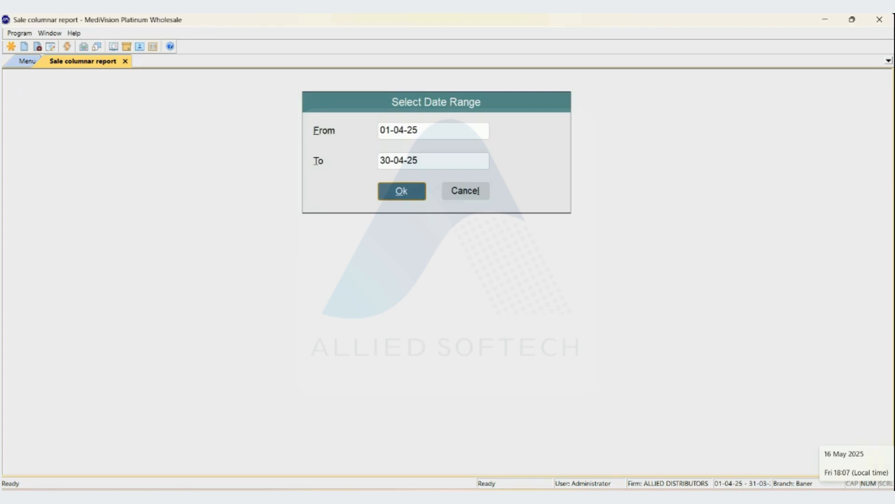
key(Return)
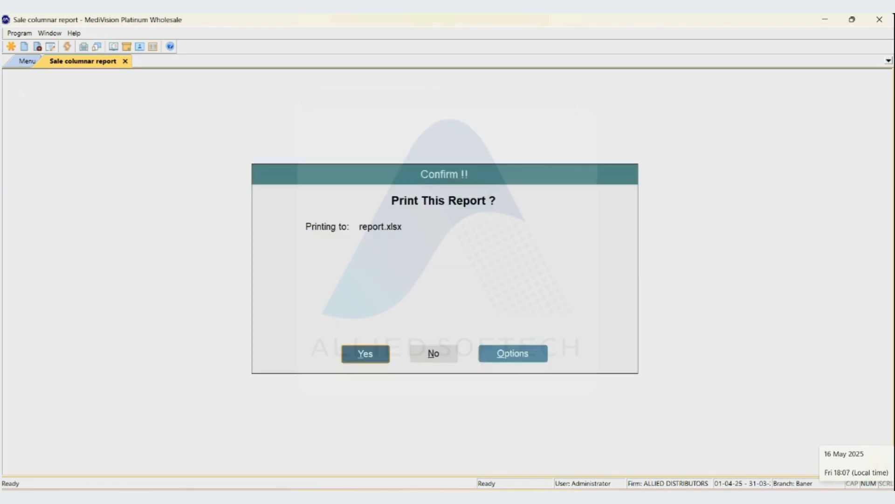
key(Return)
key(Return)
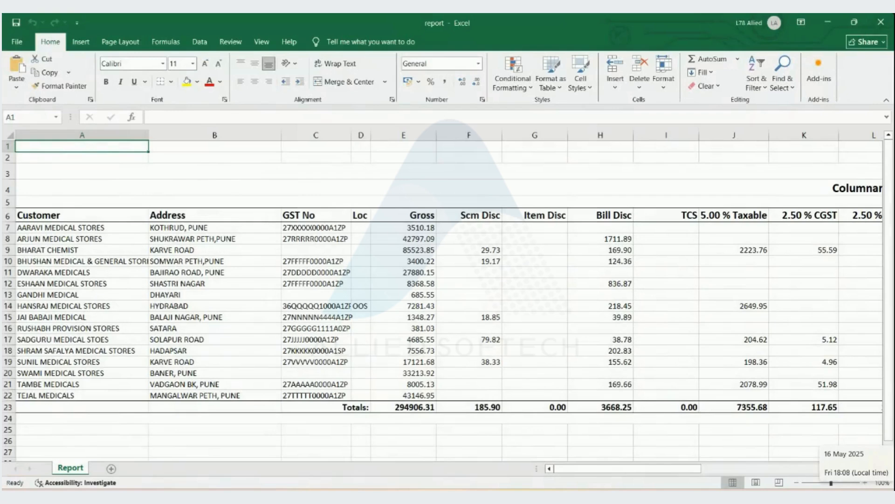
Review the customer-wise summary's column headings in row 6 from Customer through 2.50 % SGST.
key(Down)
key(Down)
key(Down)
key(Down)
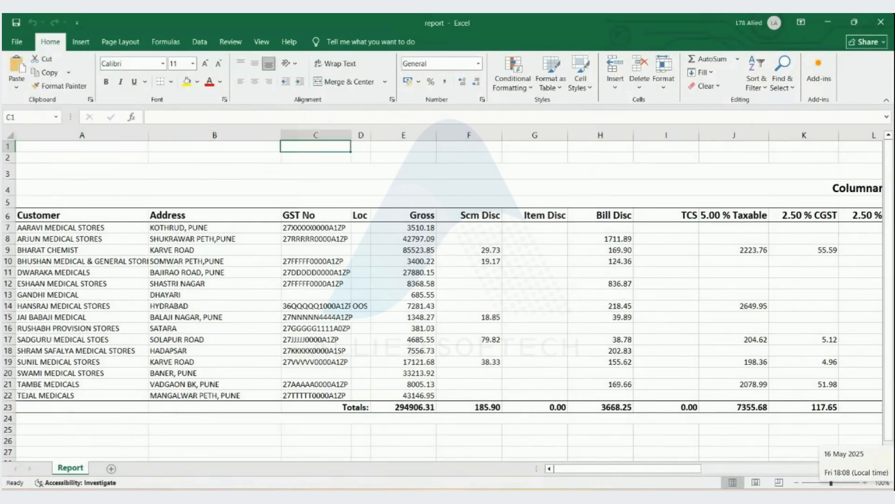
key(Down)
key(Right)
key(Right)
key(Right)
key(Right)
key(Right)
key(Right)
key(Right)
key(Right)
key(Right)
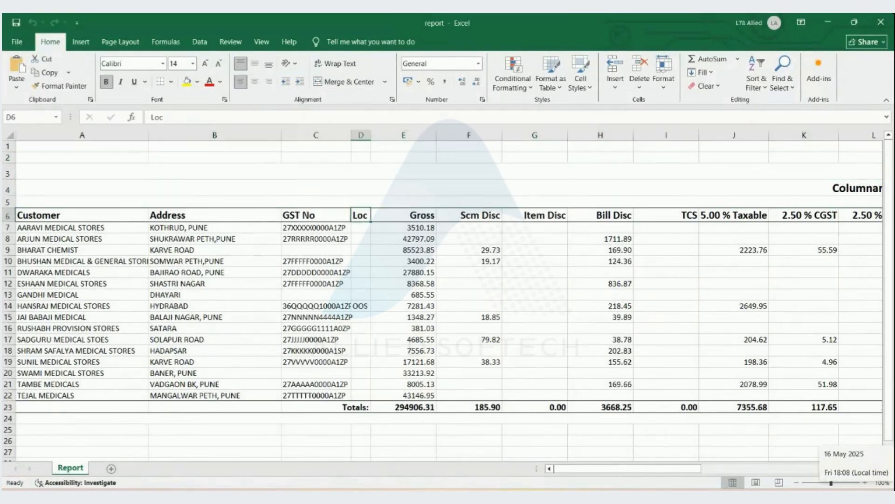
key(Right)
key(Right)
key(Right)
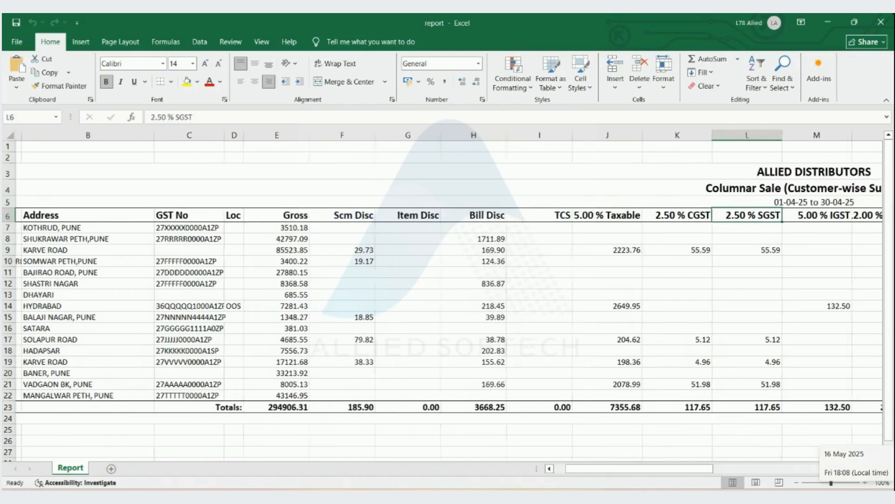
Go to the first customer's name in cell A7, directly below the Customer heading.
key(Down)
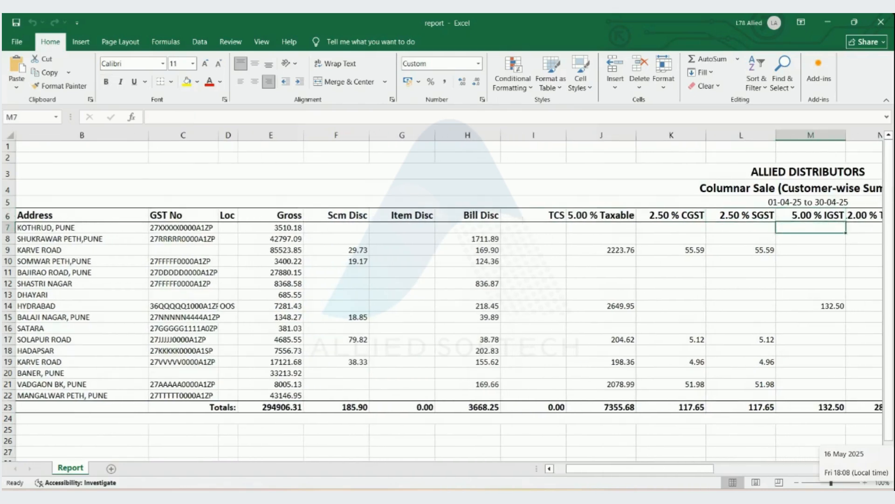
key(Left)
key(Left)
key(Left)
key(Left)
key(Left)
key(Left)
key(Left)
key(Left)
key(Left)
key(Left)
key(Left)
key(Left)
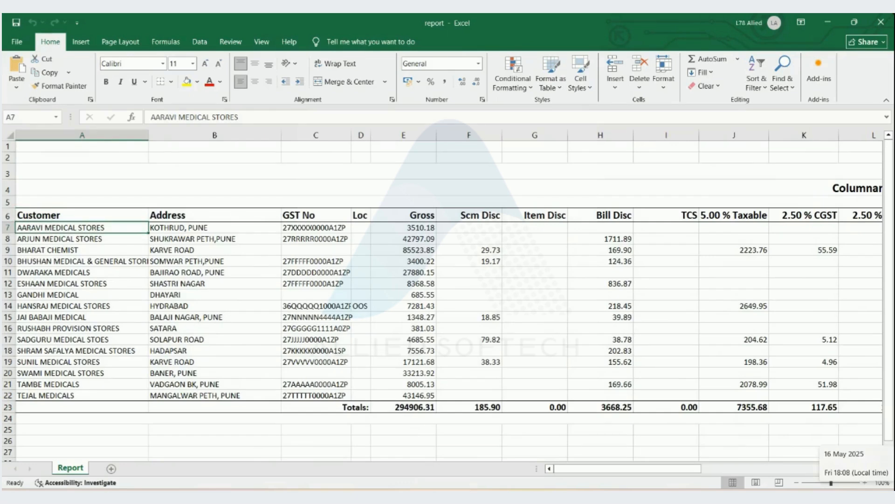
Examine the first customer's Gross, Scm Disc, Item Disc and Bill Disc cells in row 7.
key(Right)
key(Right)
key(Right)
key(Right)
key(Right)
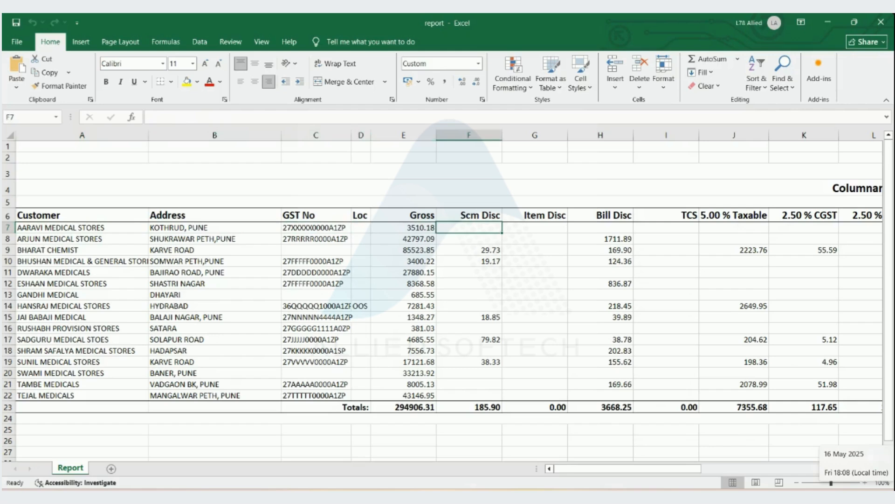
key(Left)
key(Right)
key(Right)
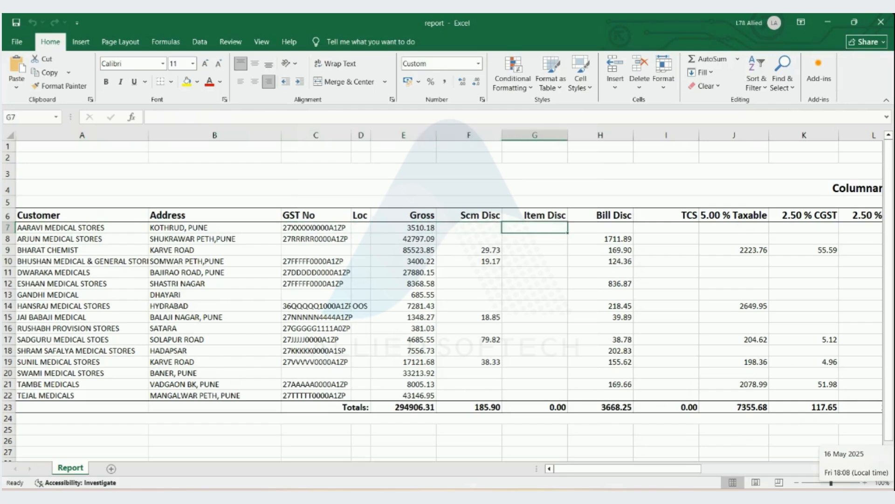
key(Right)
key(Right)
key(Right)
key(Right)
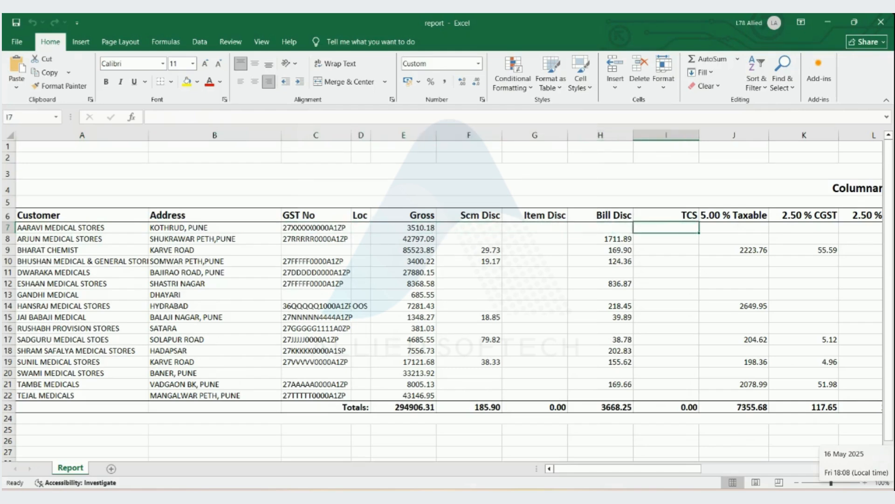
key(Left)
key(Left)
key(Left)
key(Left)
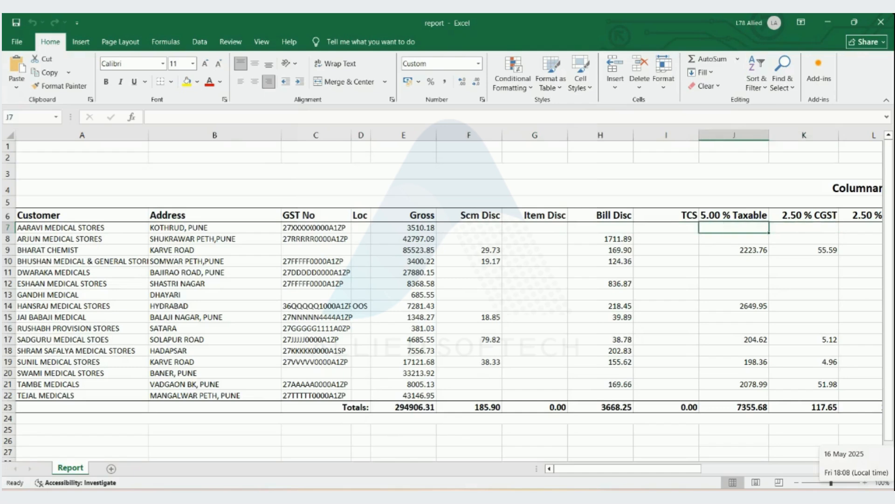
key(Left)
key(Right)
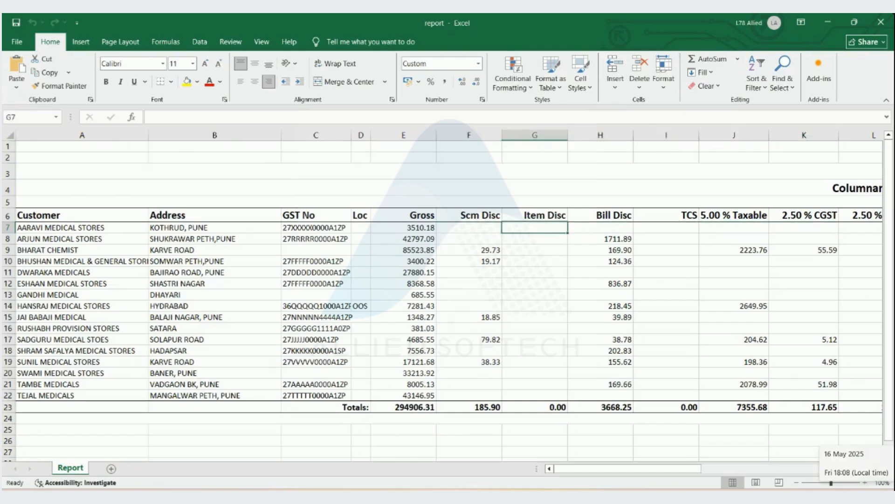
key(Right)
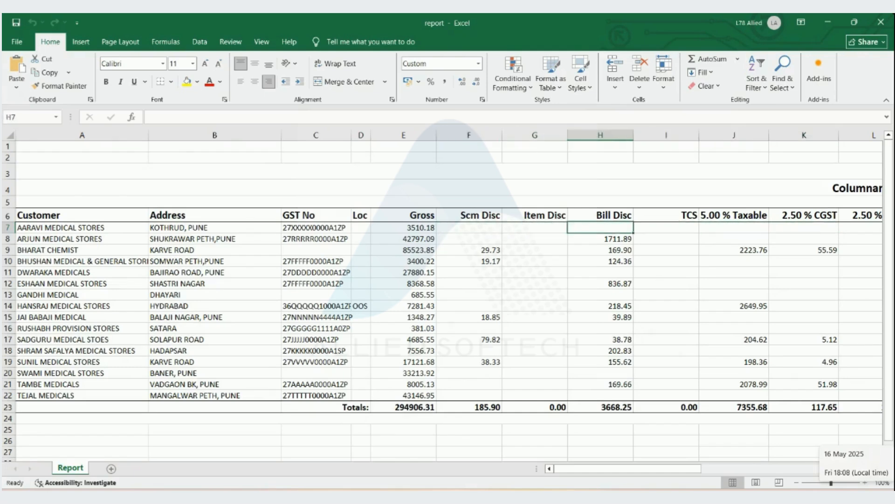
Examine the first customer's TCS, 5.00 % GST and 12.00 % Taxable columns in row 7.
key(Right)
key(Right)
key(Right)
key(Right)
key(Right)
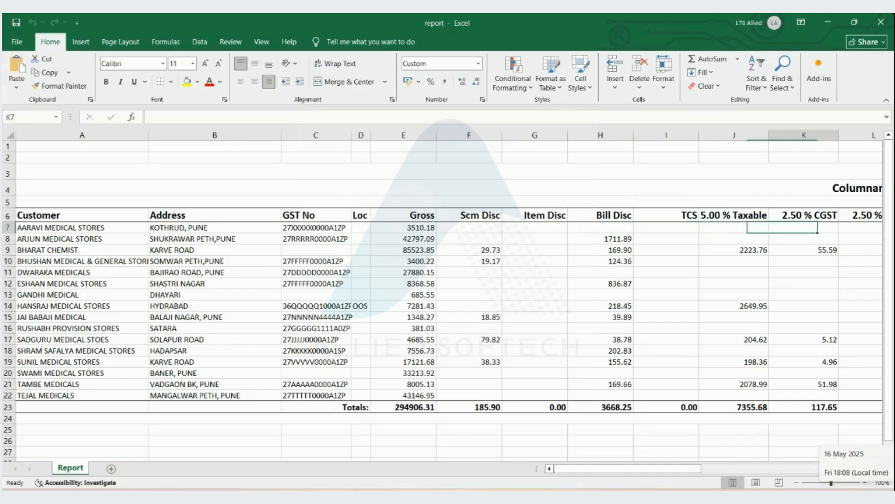
key(Right)
key(Right)
key(Right)
key(Right)
key(Right)
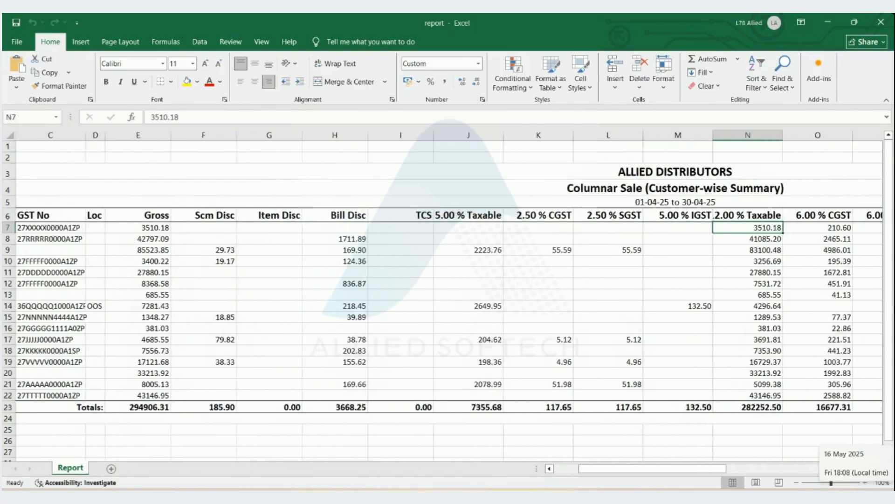
key(Left)
key(Left)
key(Left)
key(Left)
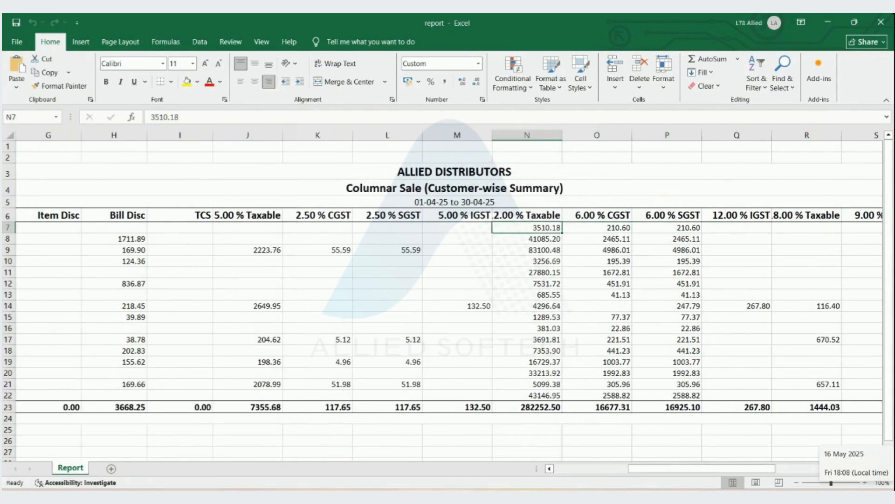
Examine the first customer's remaining 12.00 % and 18.00 % GST columns, plus Add, CN and DN, in row 7.
key(Right)
key(Right)
key(Right)
key(Right)
key(Right)
key(Right)
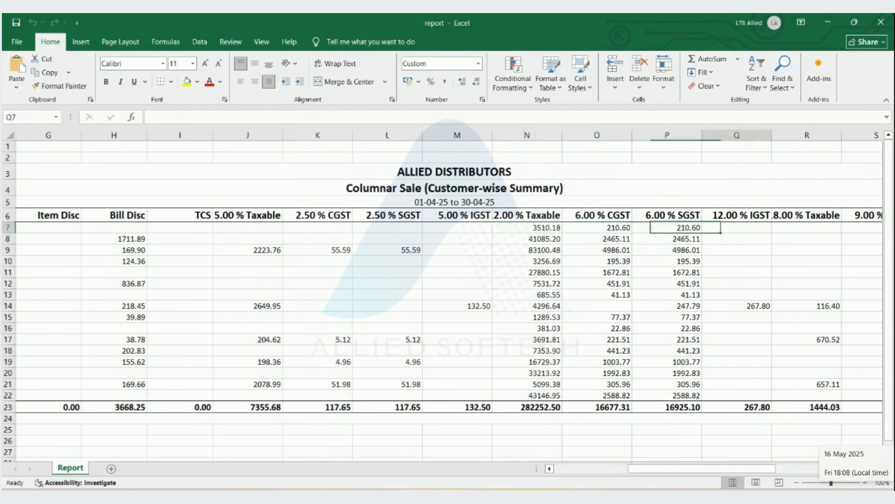
key(Right)
key(Right)
key(Right)
key(Right)
key(Right)
key(Right)
key(Right)
key(Right)
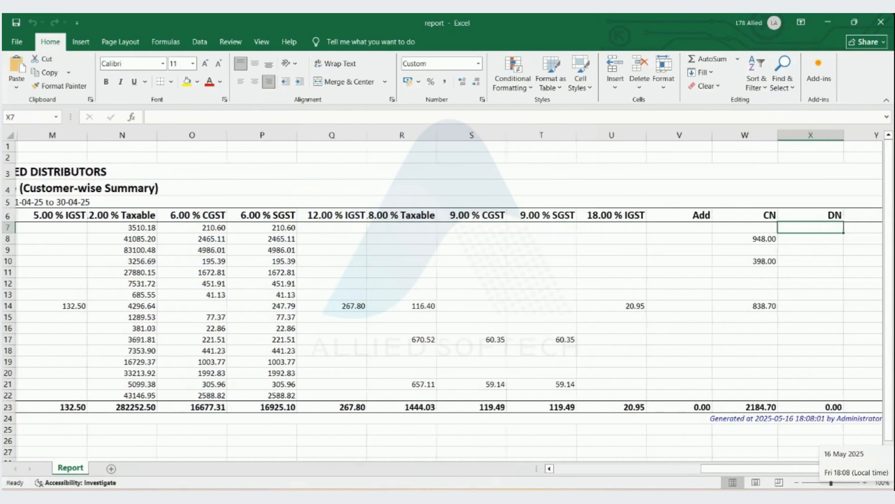
Check the first customer's Rnd and Net amounts in row 7.
key(Left)
key(Left)
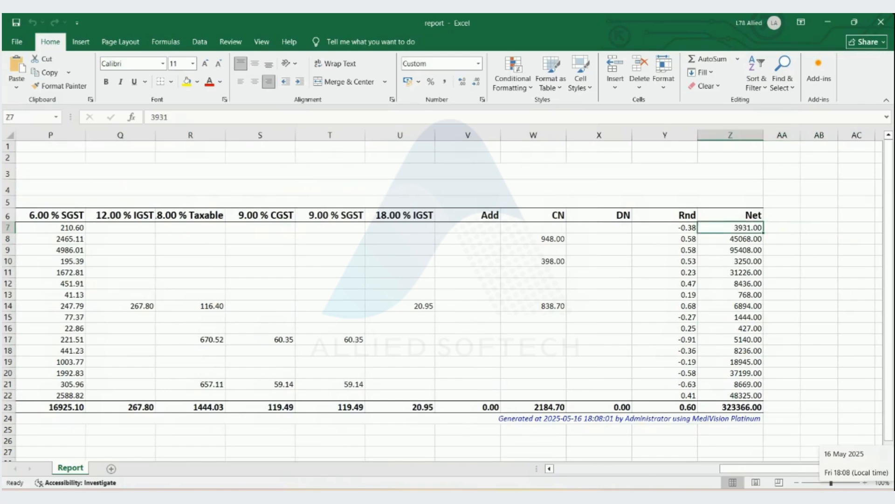
key(Left)
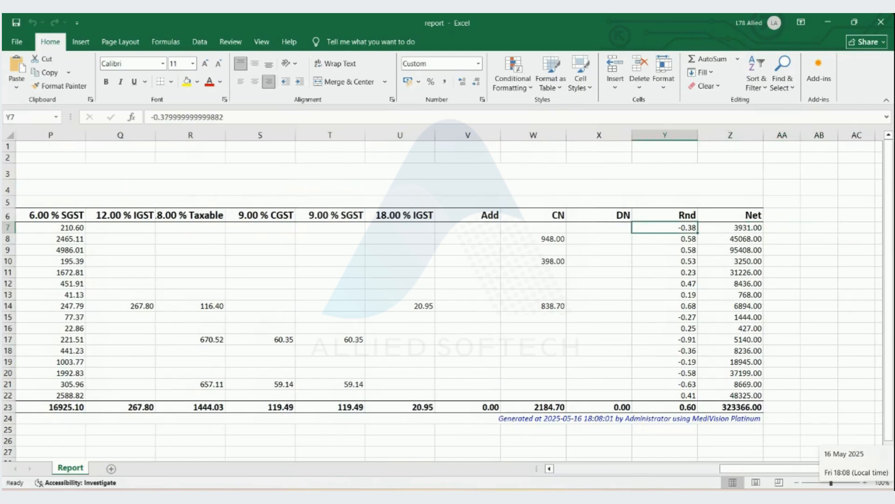
key(Right)
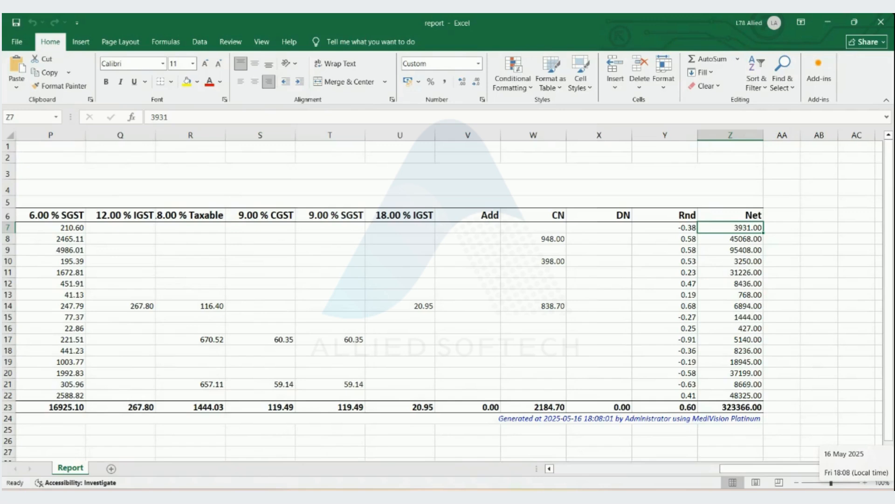
Go through the customer list in column A from row 8 down past the Totals row.
key(Down)
key(Left)
key(Home)
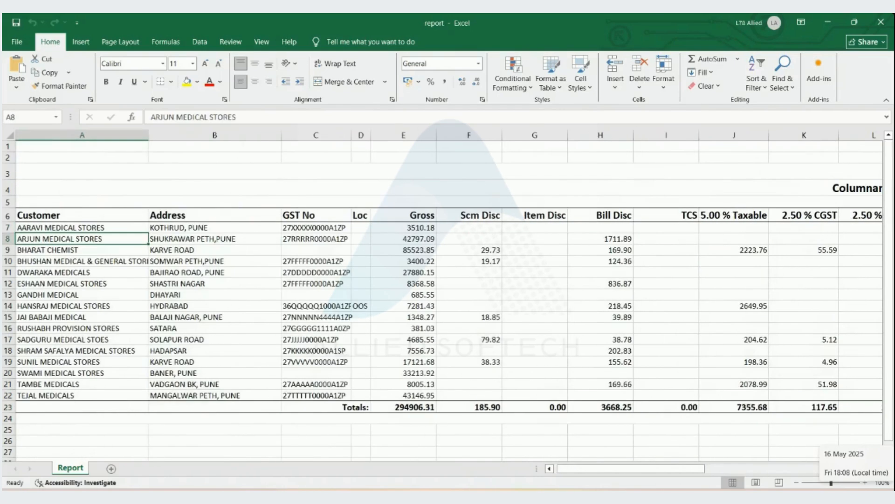
key(Down)
key(Down)
key(Down)
key(Down)
key(Down)
key(Down)
key(Down)
key(Down)
key(Down)
key(Down)
key(Down)
key(Down)
key(Down)
key(Down)
key(Down)
key(Down)
key(Down)
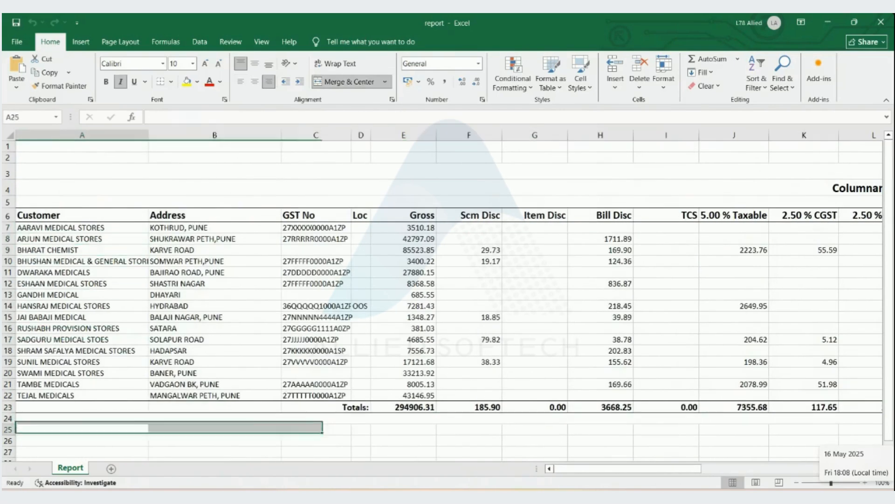
Inspect the Gross total in cell E23 of the Totals row.
key(Down)
key(Up)
key(Up)
key(Up)
key(Right)
key(Right)
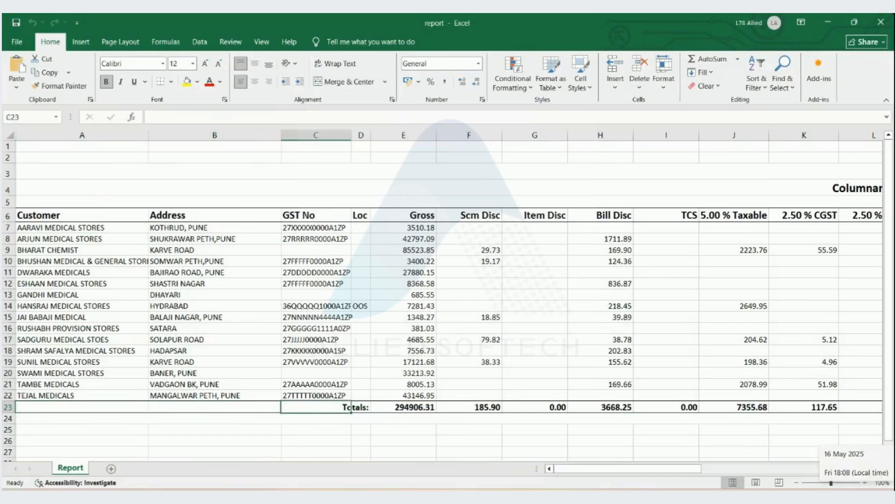
key(Right)
key(Right)
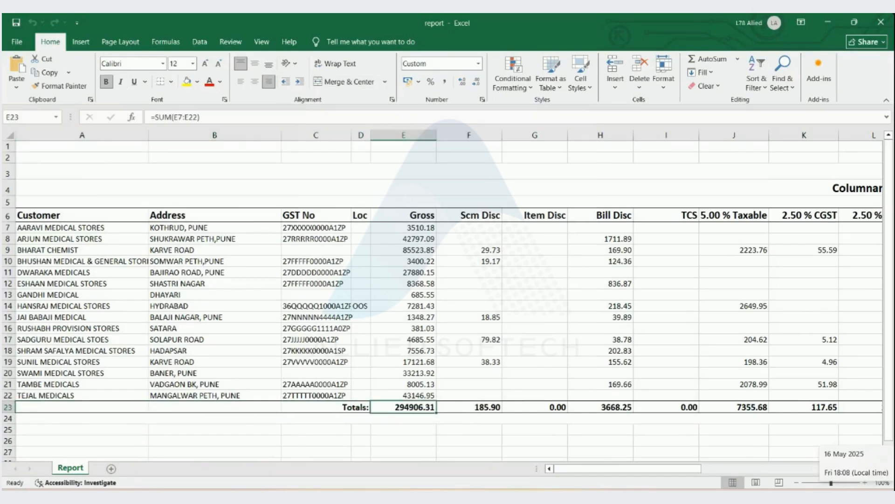
Review the Totals row from Scm Disc through the 18.00 % Taxable column.
key(Right)
key(Right)
key(Right)
key(Right)
key(Right)
key(Right)
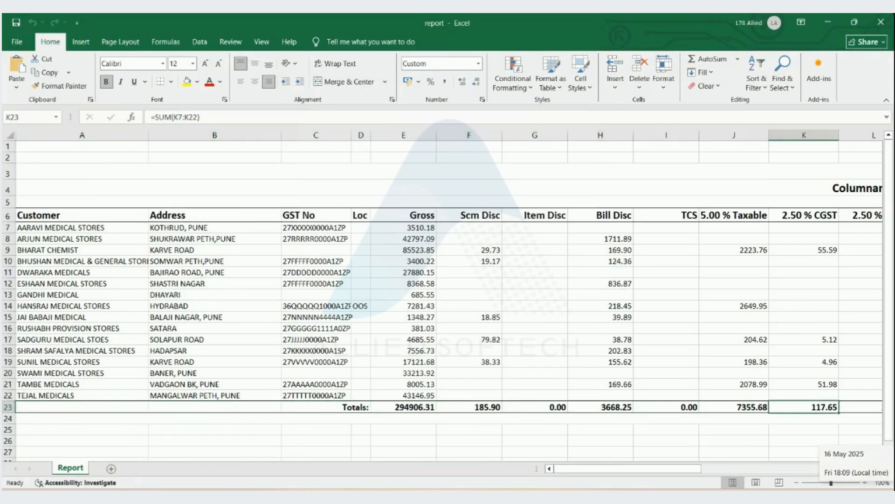
key(Right)
key(Right)
key(Right)
key(Right)
key(Right)
key(Right)
key(Right)
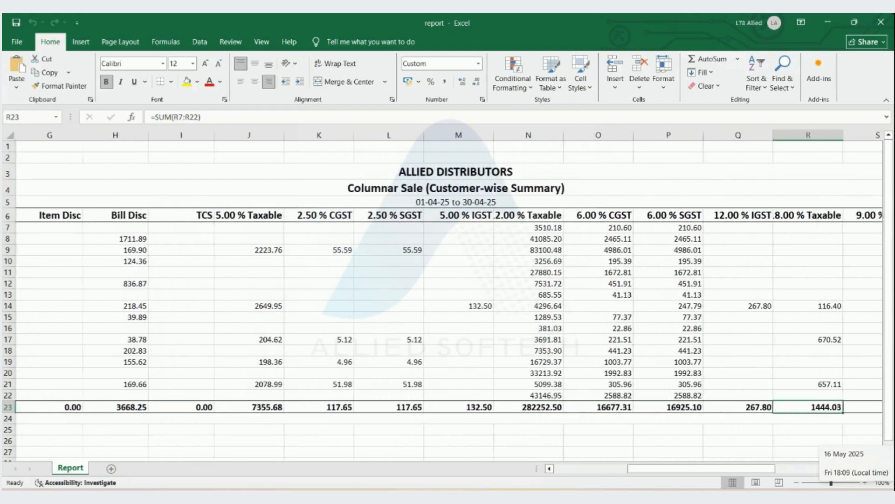
Review the rest of the Totals row from 9.00 % CGST through Net.
key(Right)
key(Right)
key(Right)
key(Right)
key(Right)
key(Right)
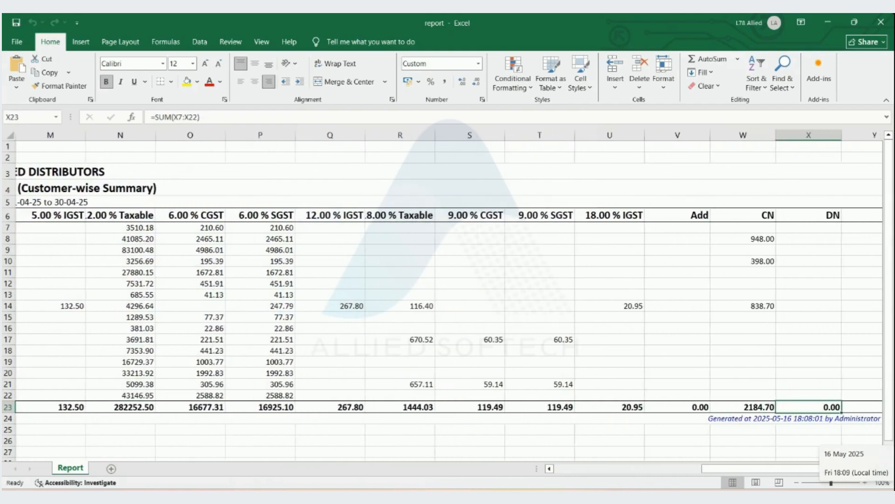
key(Right)
key(Right)
key(Right)
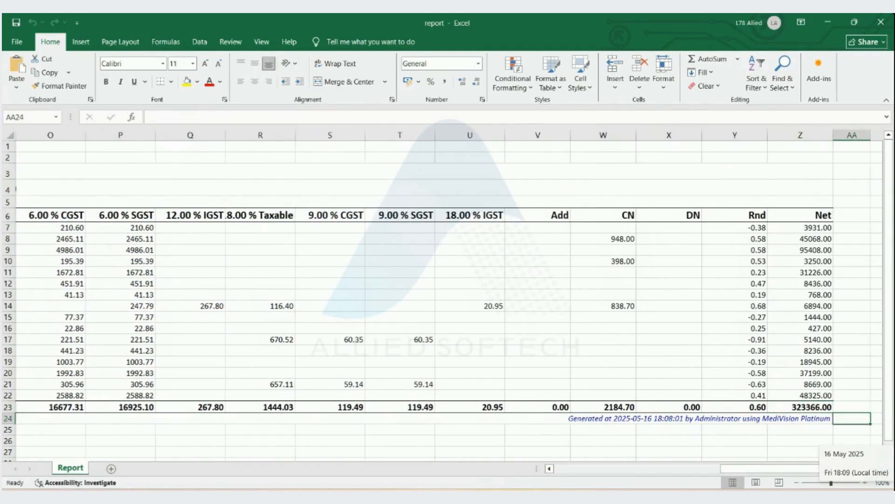
View the report's generation note in row 24 and go to the last used cell of the sheet.
key(Left)
key(Right)
key(Right)
key(Left)
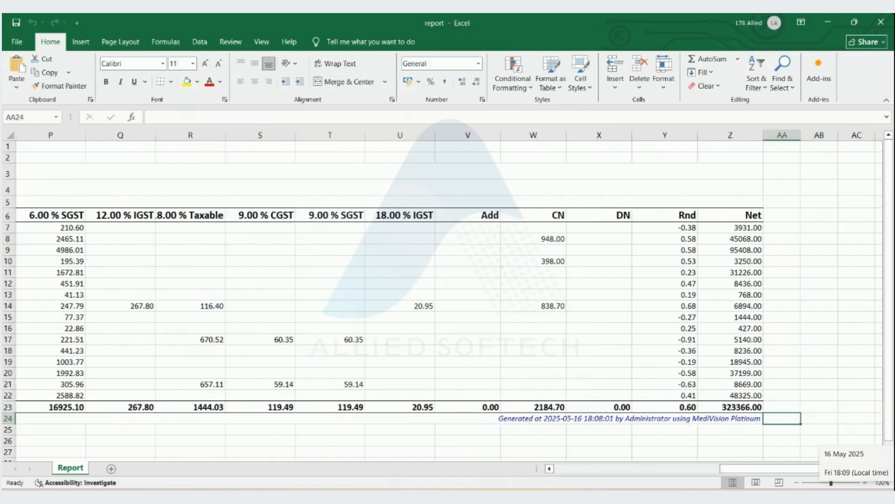
key(Left)
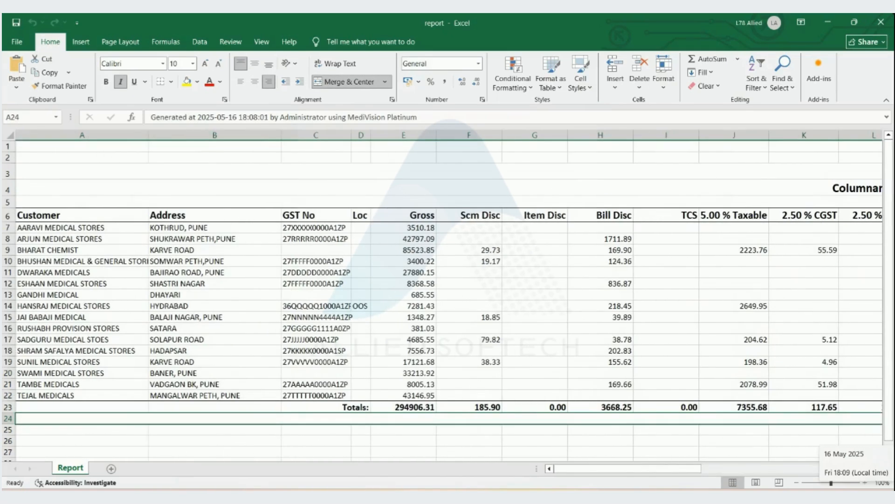
key(Right)
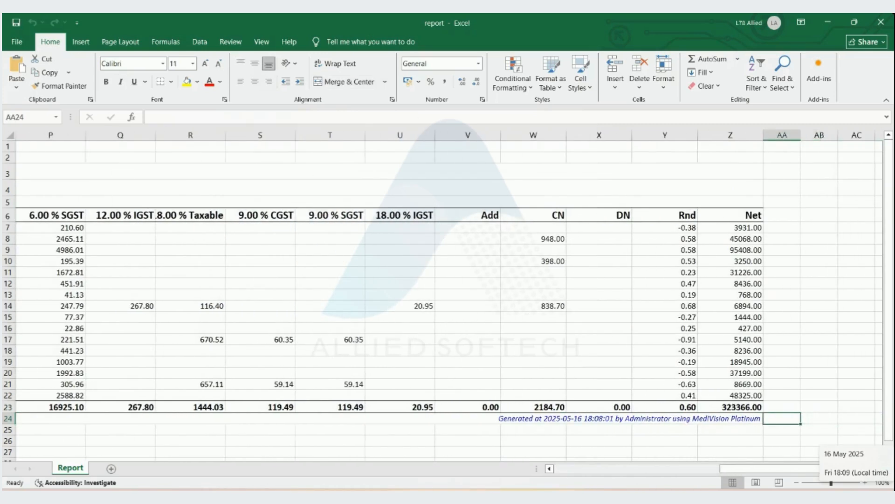
key(Left)
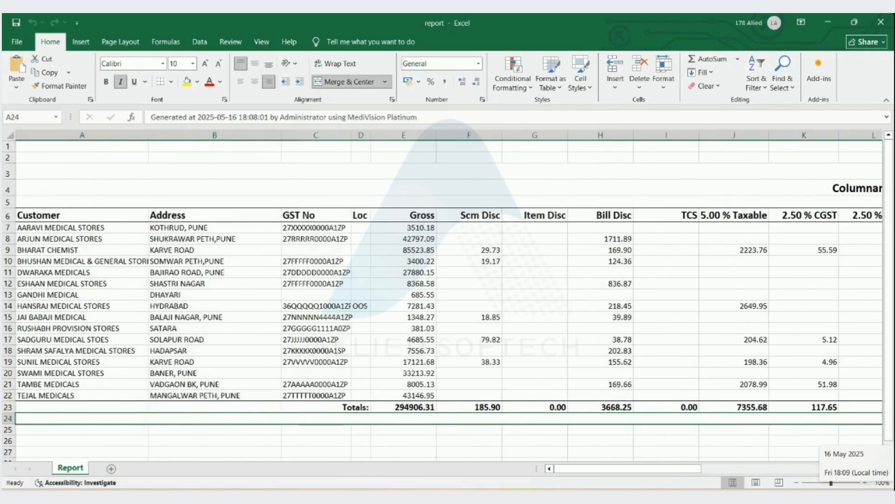
key(ctrl+End)
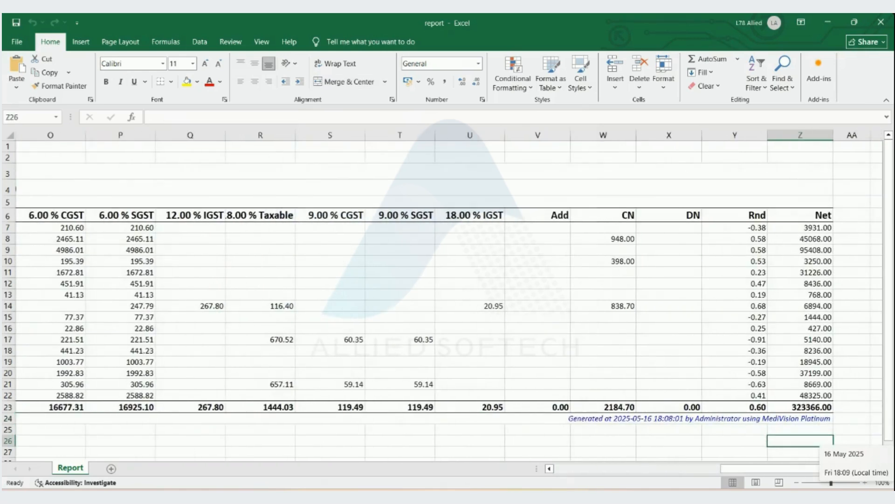
Close the customer-wise report workbook and leave the date range selection in MediVision.
key(alt+F4)
key(Escape)
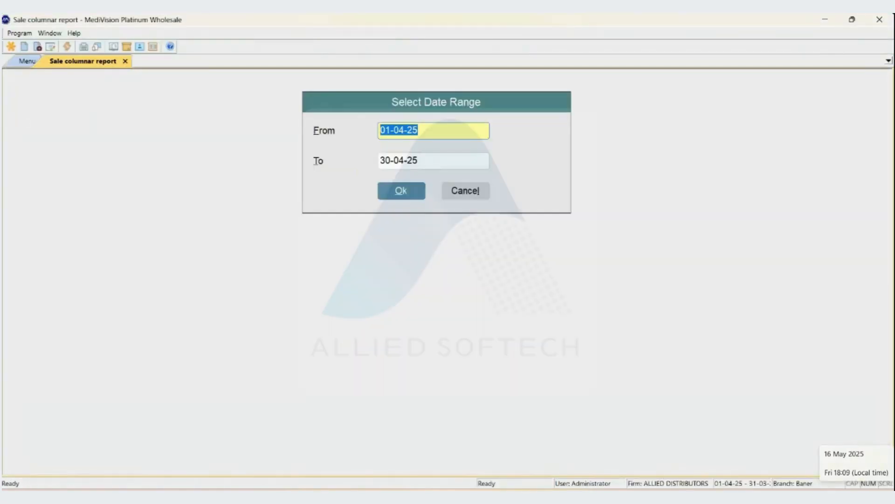
key(Escape)
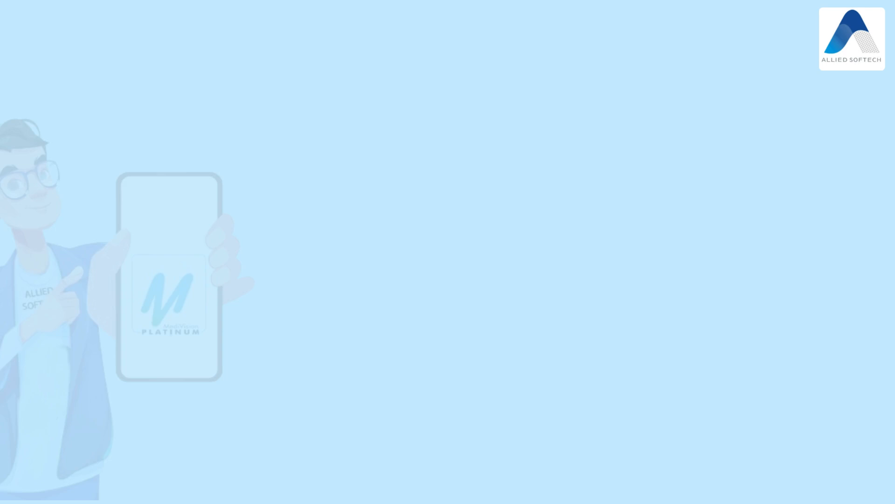